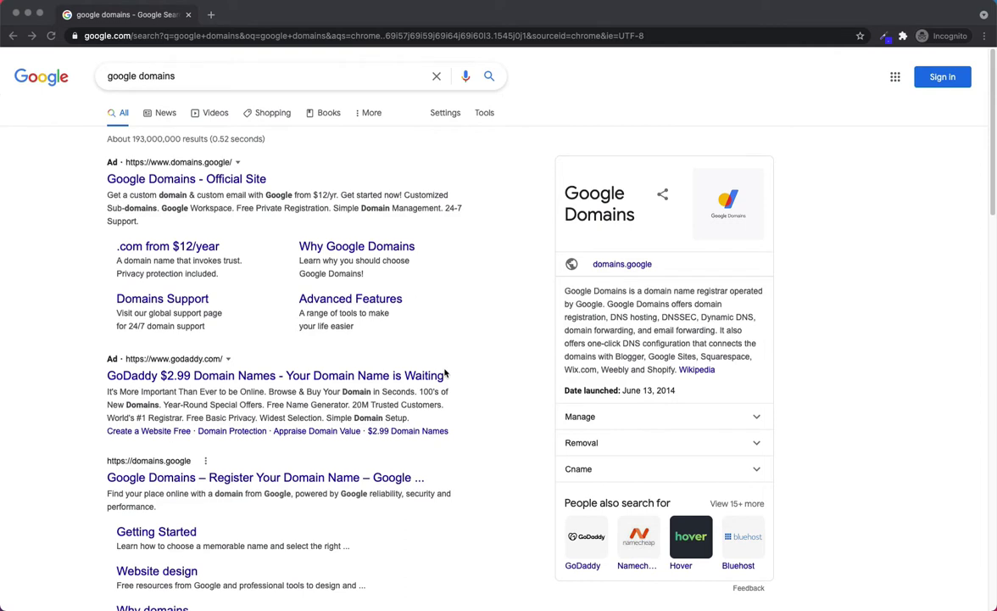
Step: Open the Google Domains site from the Google search results
scroll(345, 530, "down", 1)
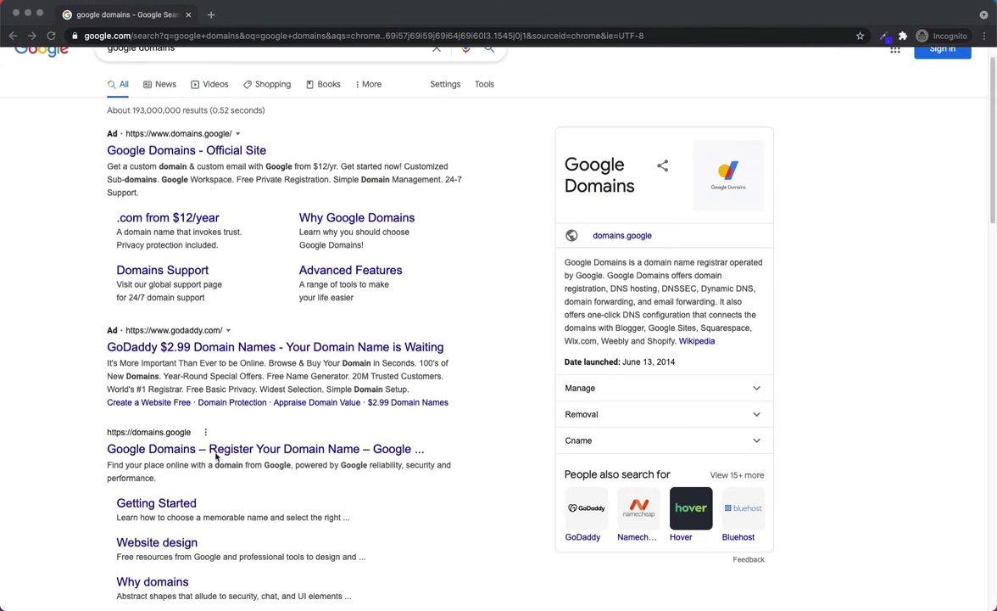
left_click(161, 451)
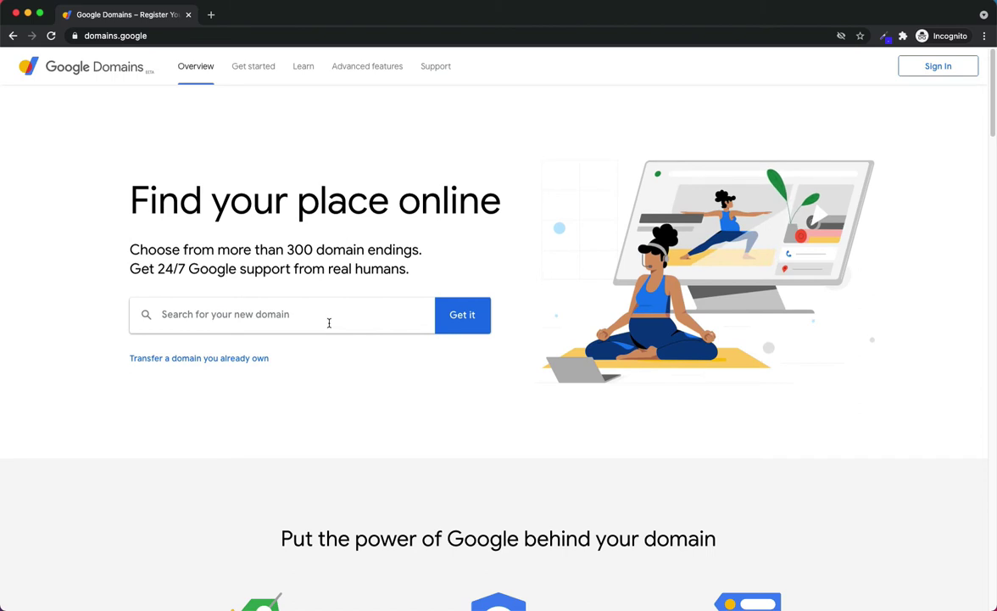
Step: Search Google Domains for the domain name 'outreach course'
left_click(329, 322)
type("outreach ")
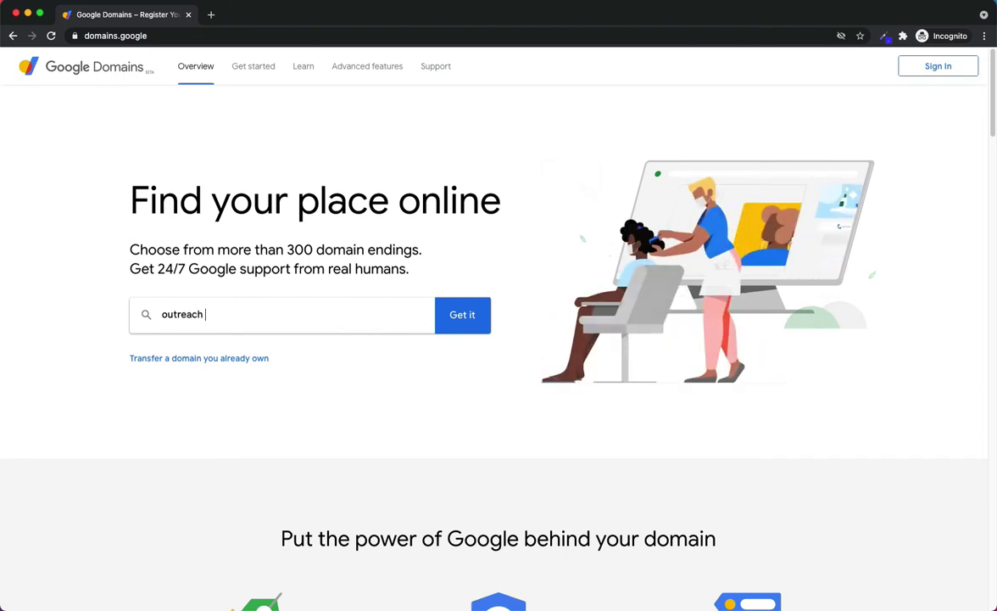
type("course")
key("Return")
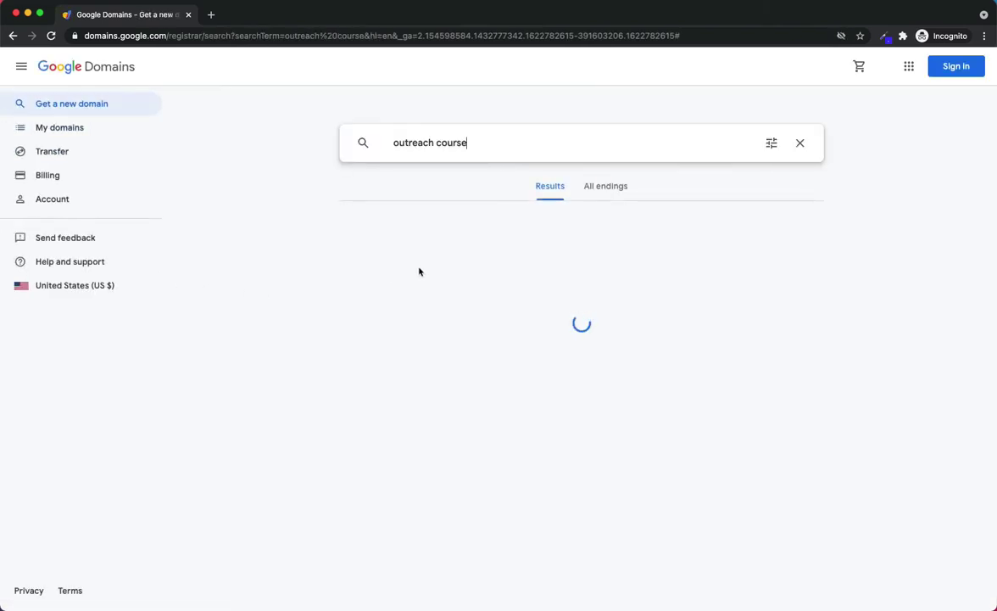
Step: Re-run the domain search as 'outreachcourse' without the space
left_click(431, 142)
key("BackSpace")
key("Return")
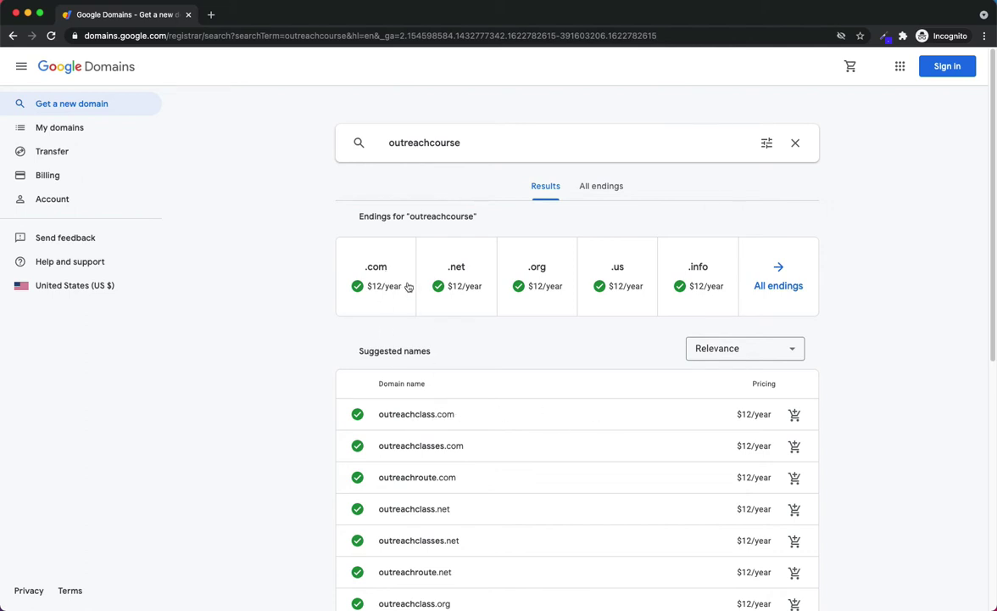
Step: Add outreachcourse.com at $12/year to the cart and go to the cart
left_click(378, 270)
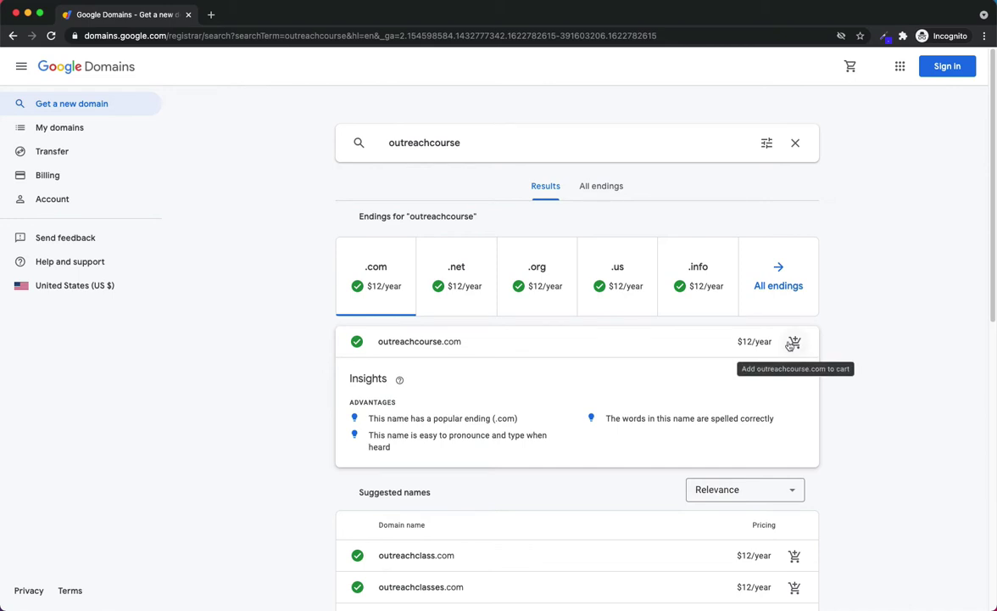
left_click(792, 342)
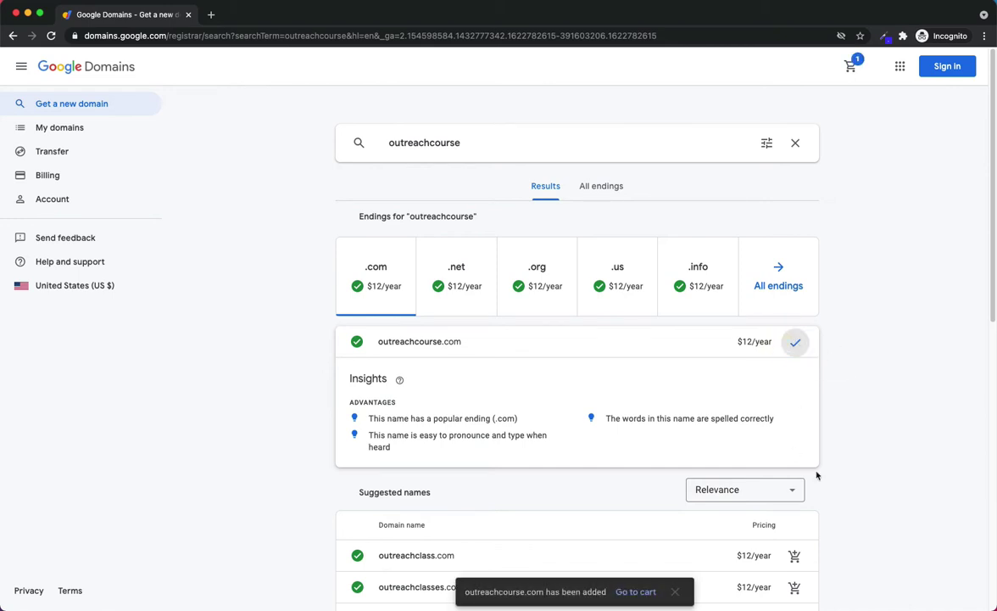
left_click(637, 593)
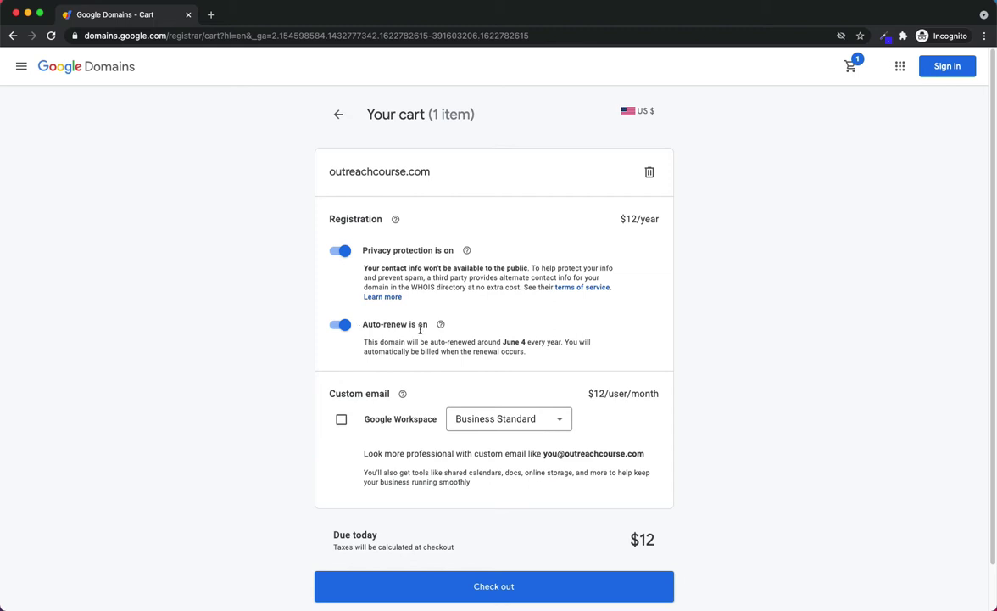
Step: Pick the Business Starter Workspace plan at $6/user/month and include it with the domain
scroll(487, 370, "down", 1)
scroll(441, 369, "down", 1)
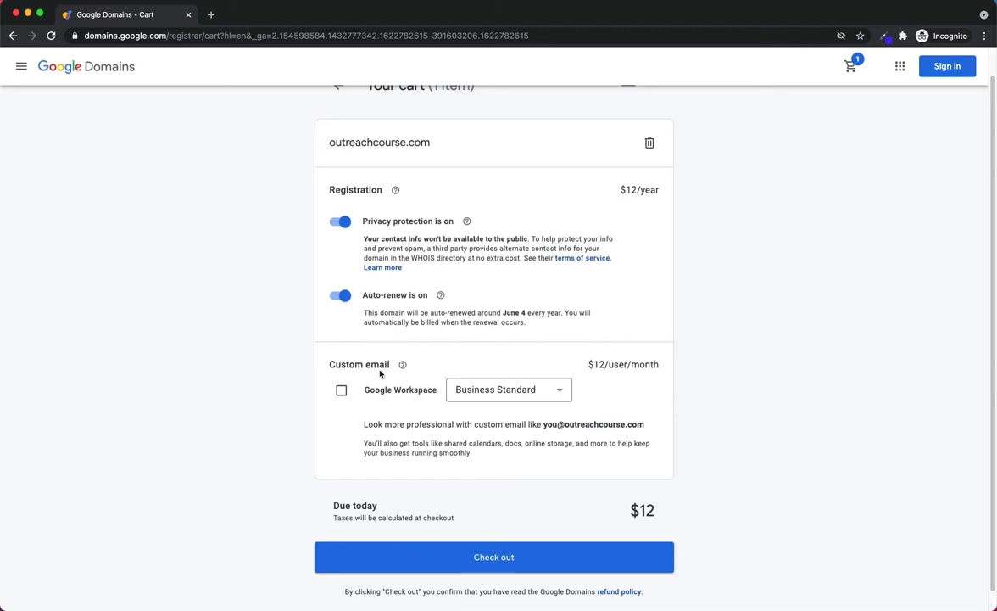
left_click(514, 391)
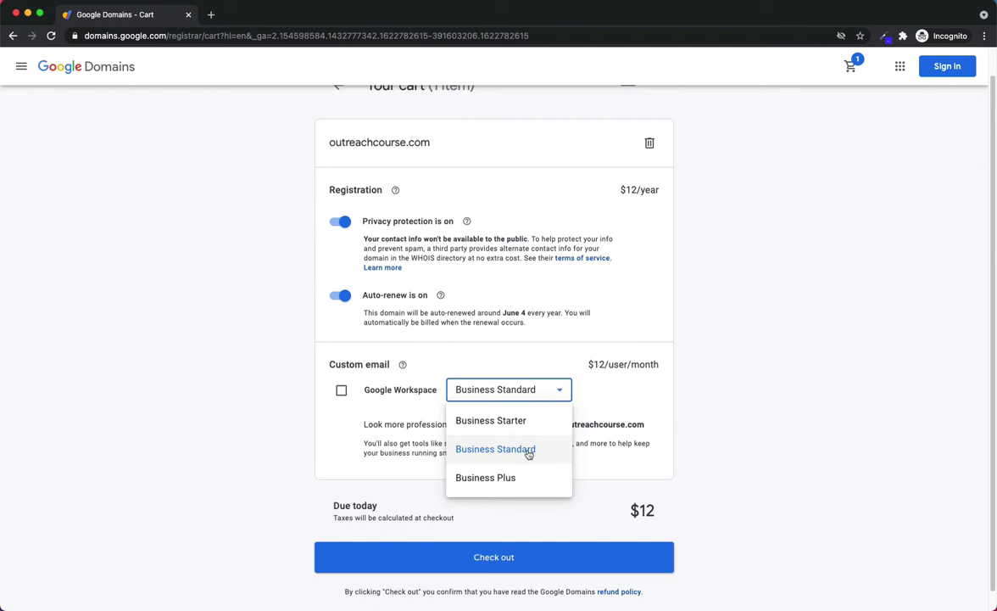
left_click(537, 421)
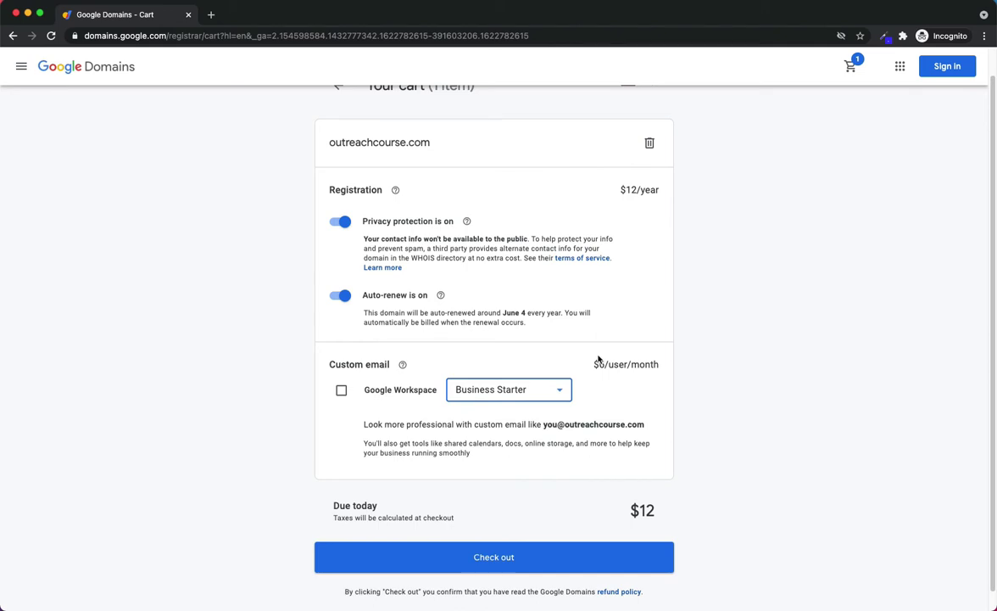
left_click(378, 394)
left_click(341, 390)
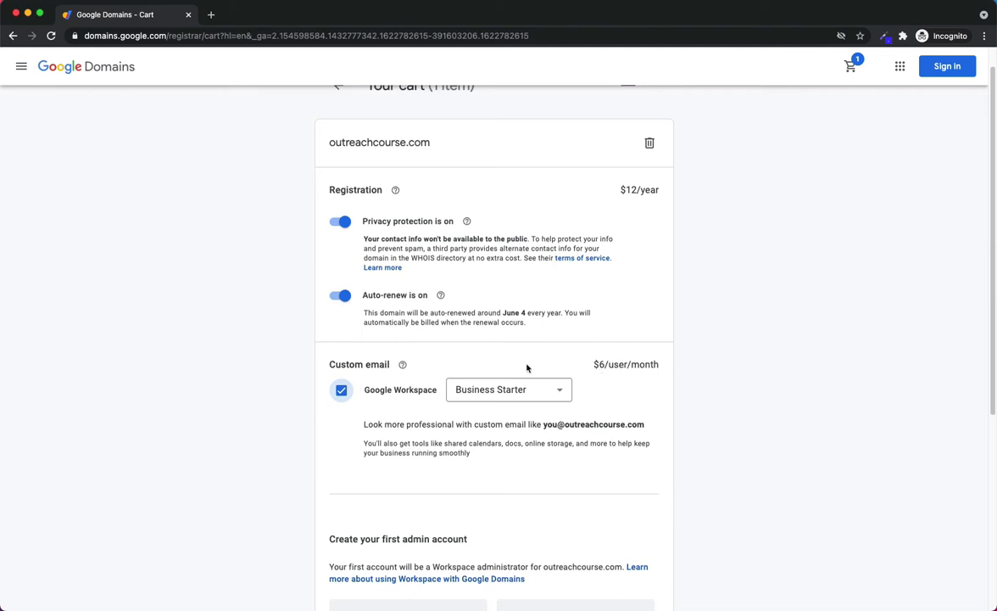
Step: Fill in the admin's name, username and backup email, then check out the cart
scroll(601, 474, "down", 3)
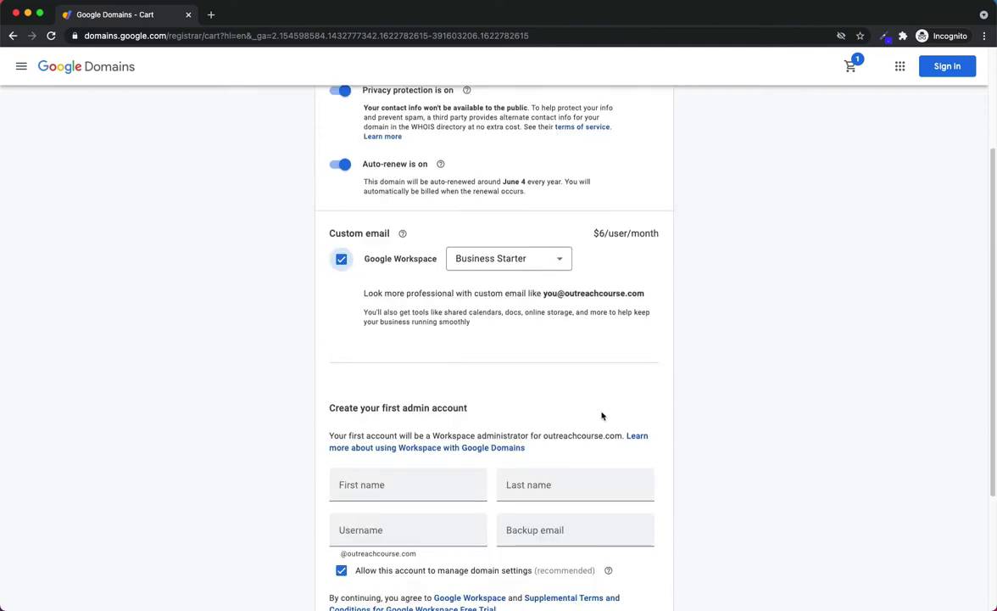
scroll(577, 390, "down", 1)
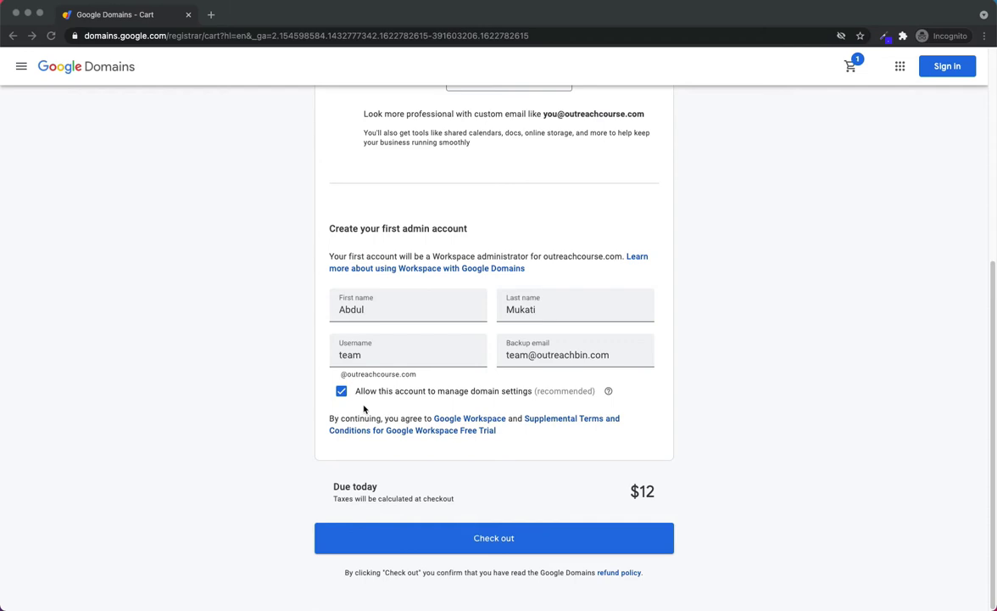
scroll(364, 410, "up", 5)
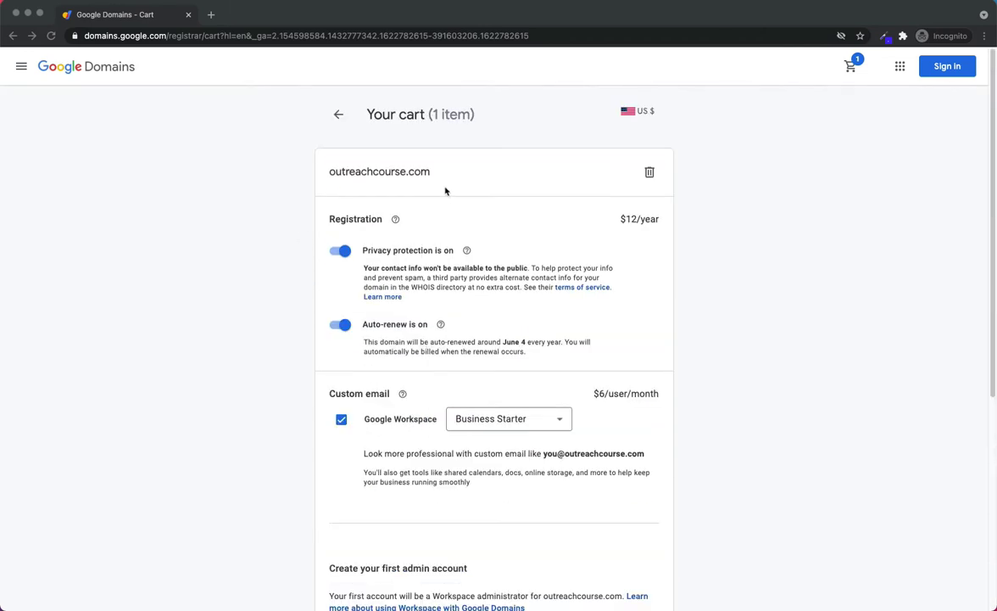
left_click(388, 172)
scroll(329, 171, "down", 5)
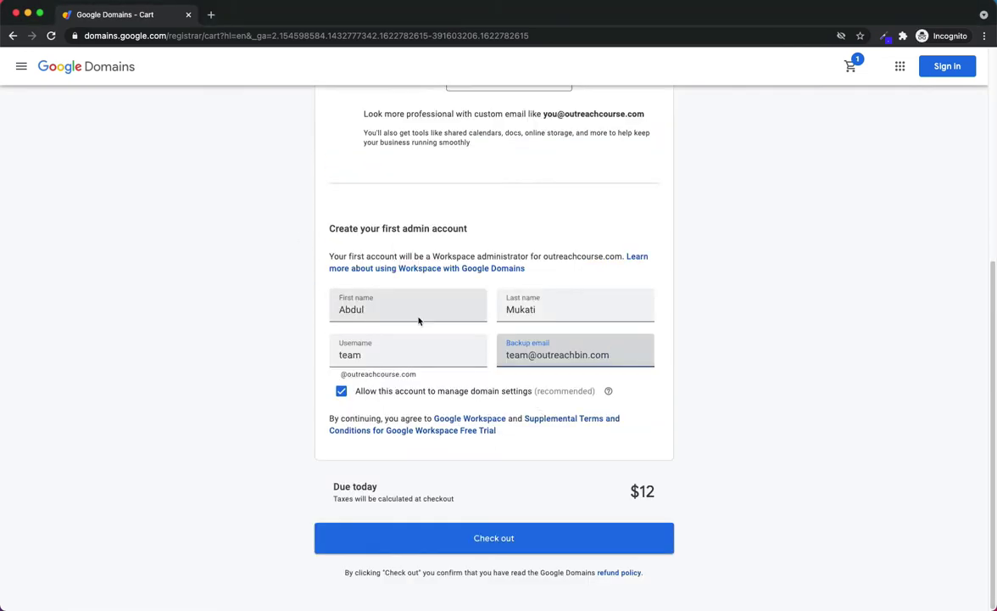
left_click(424, 379)
left_click(347, 355)
scroll(403, 326, "up", 5)
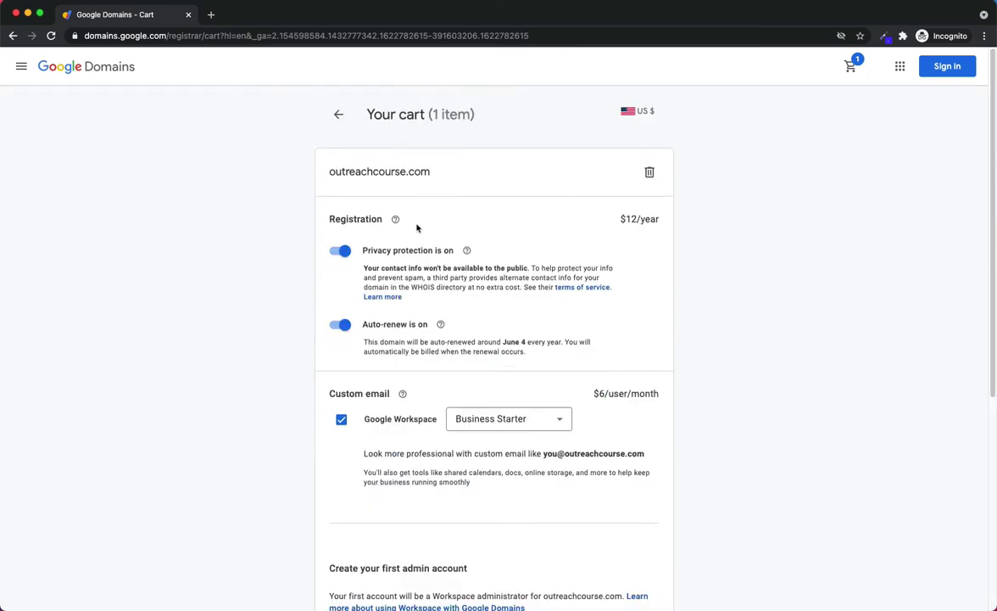
left_click(287, 168)
scroll(568, 381, "down", 5)
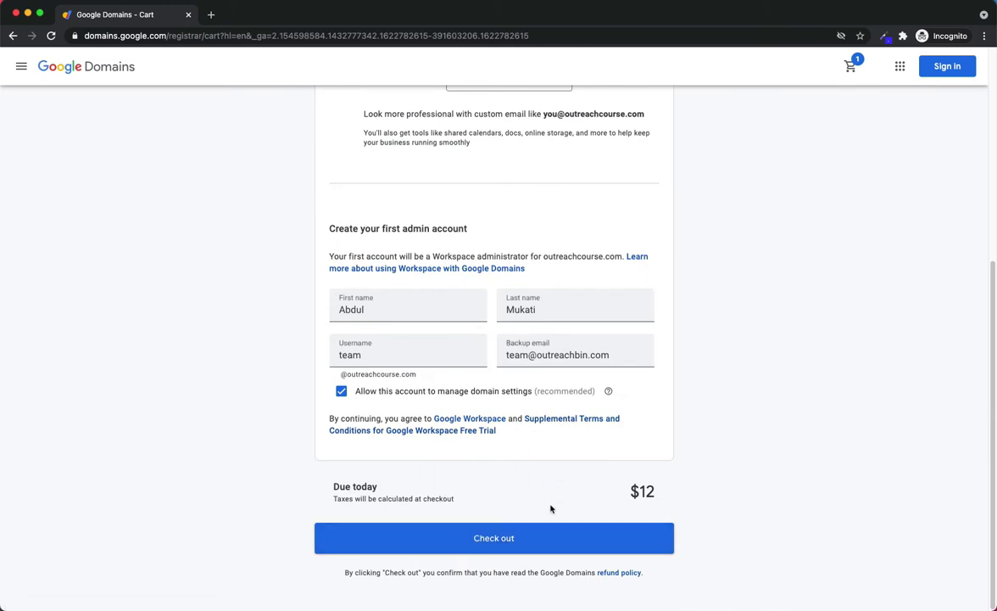
left_click(541, 548)
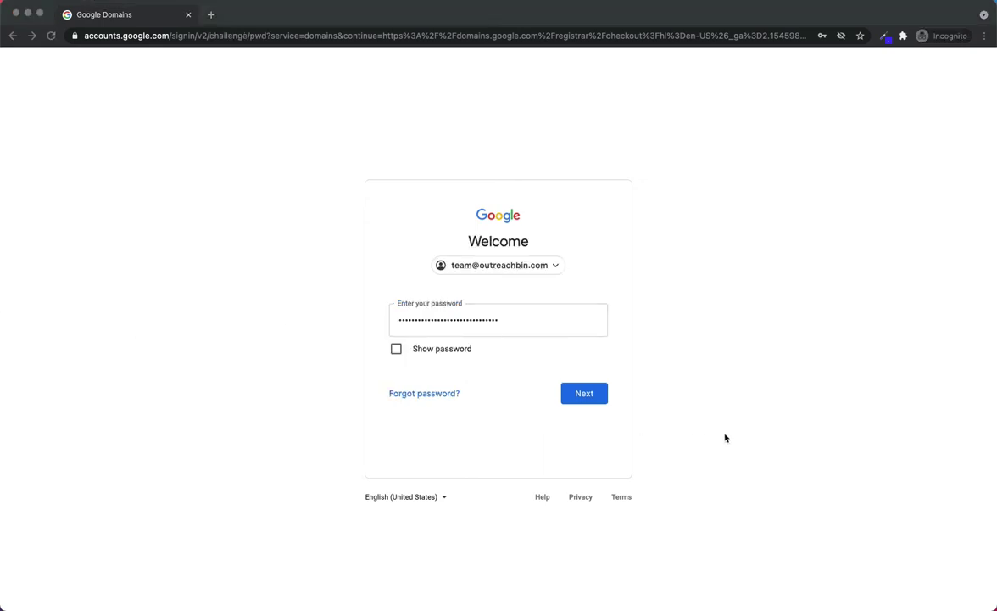
Step: Submit the password to sign in and reach the Checkout contact form
left_click(595, 398)
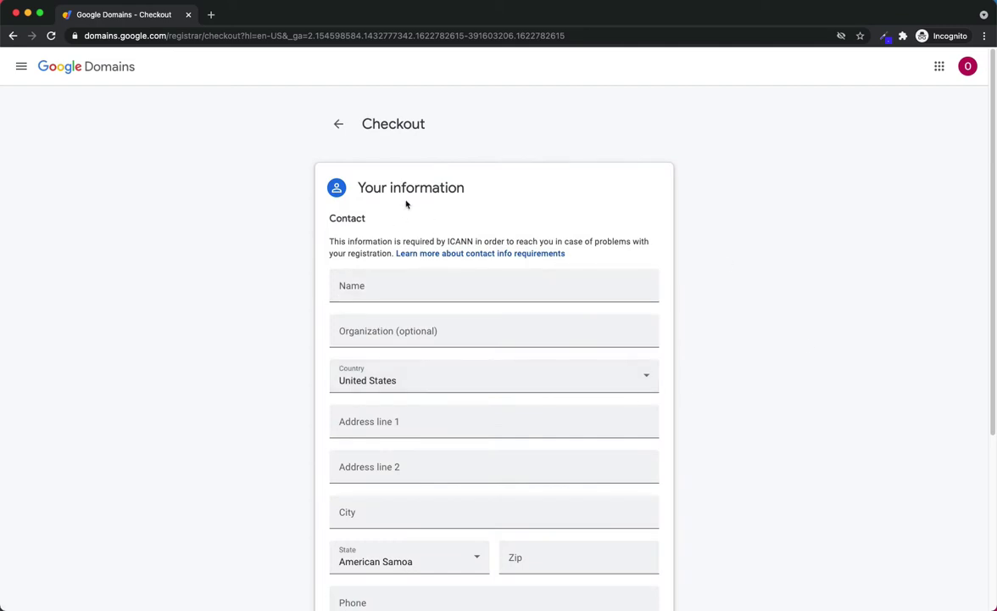
scroll(415, 229, "down", 3)
Step: Scroll through the Checkout page to review the Your information contact form
scroll(485, 406, "up", 3)
scroll(489, 378, "down", 3)
scroll(488, 385, "up", 2)
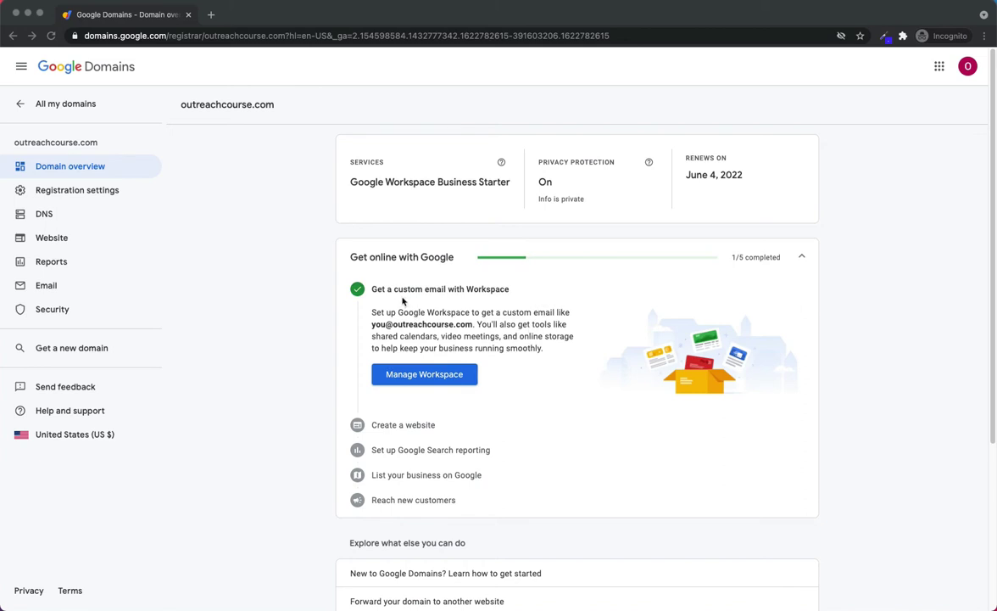
Step: Open Workspace management for outreachcourse.com and begin adding a new user
left_click(435, 380)
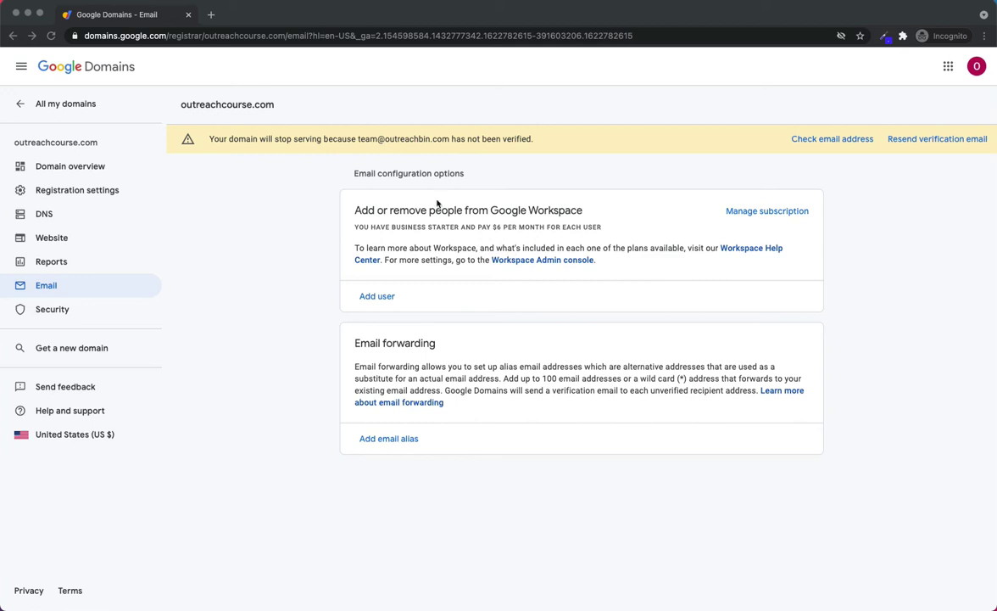
left_click(378, 296)
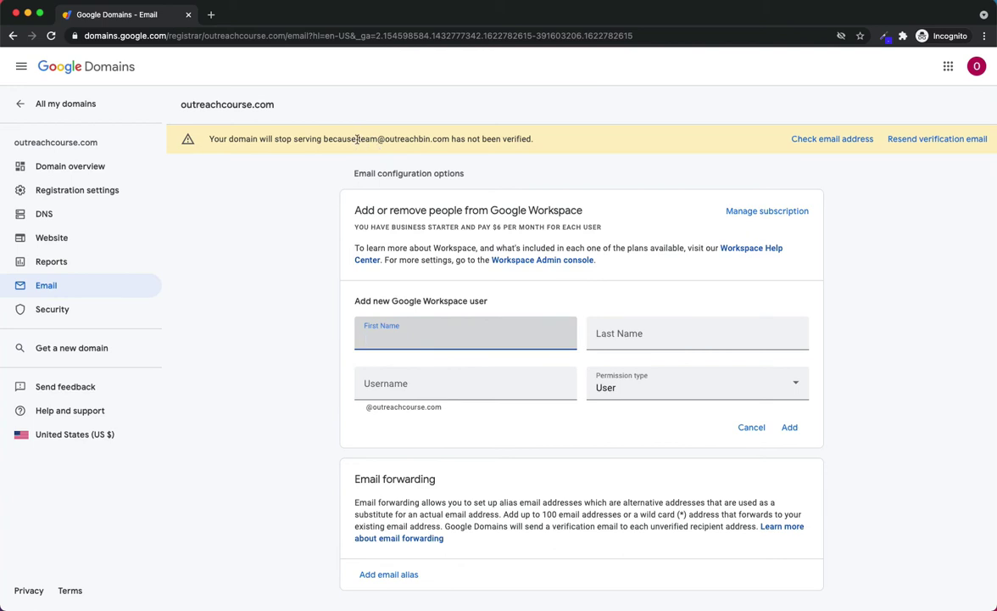
Step: Review the Business Starter subscription (0 users), then return to Email and start adding a user
left_click_drag(358, 139, 434, 139)
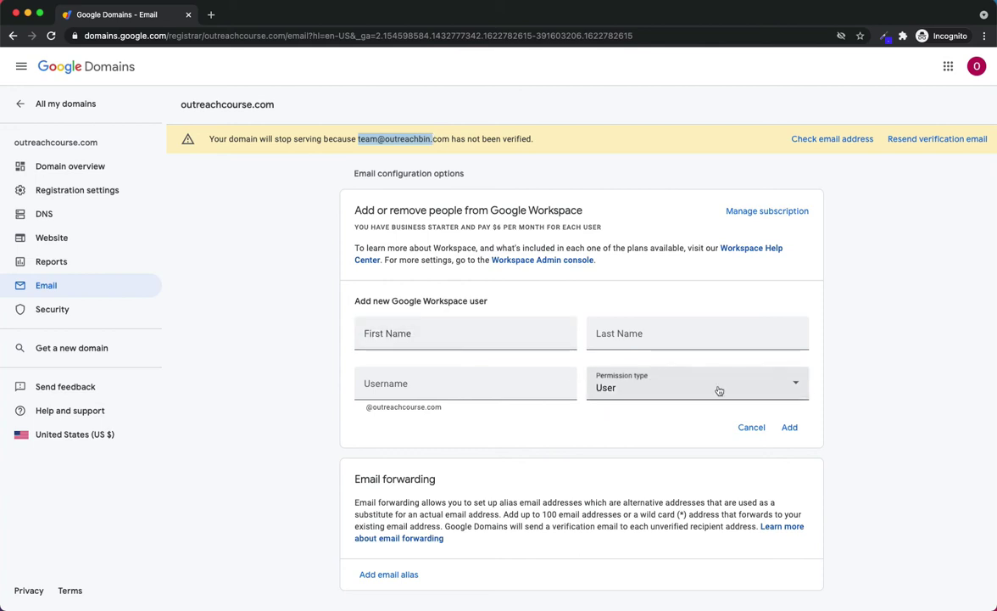
left_click(780, 213)
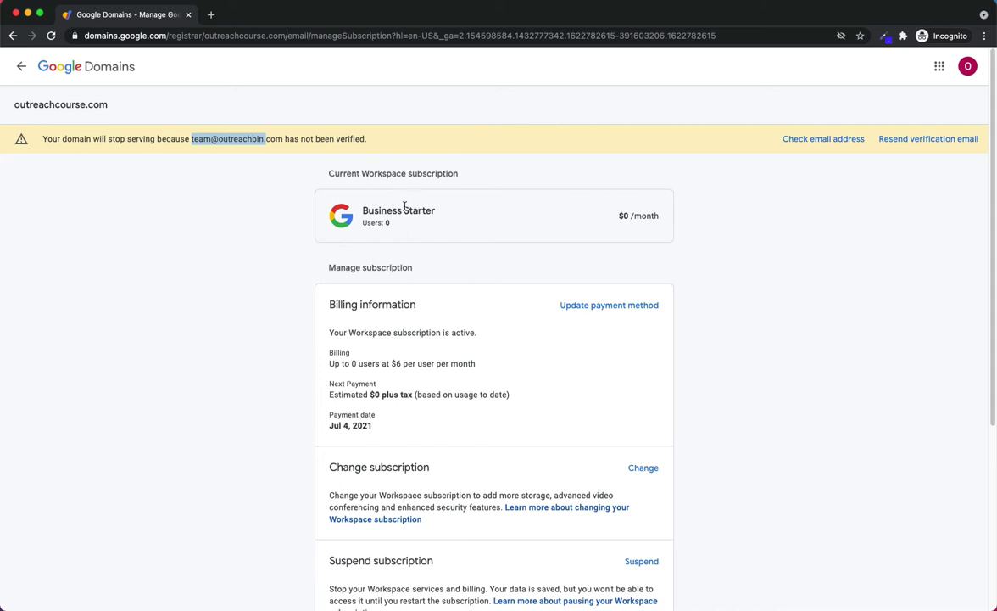
left_click(22, 66)
left_click(381, 296)
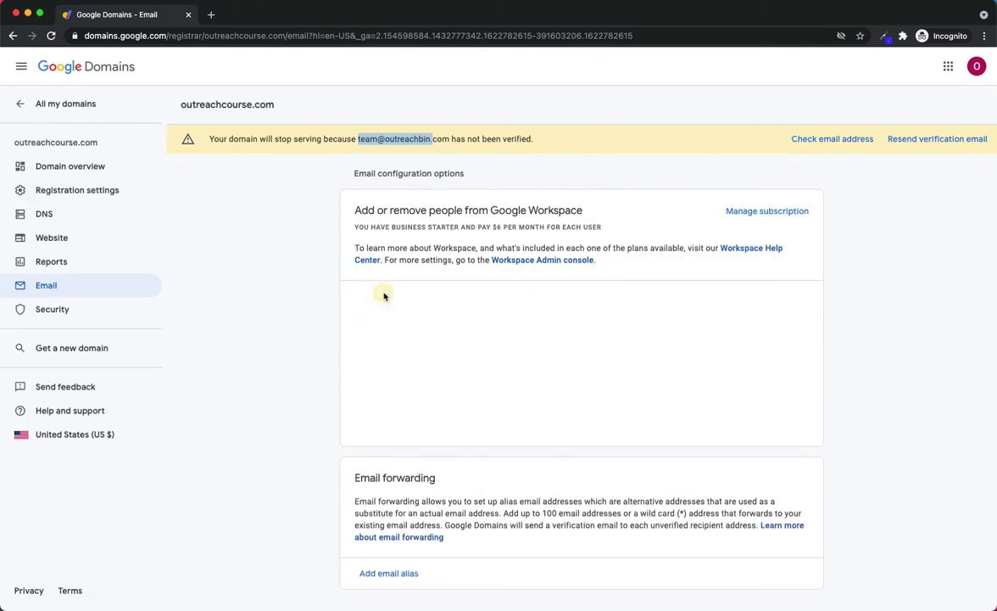
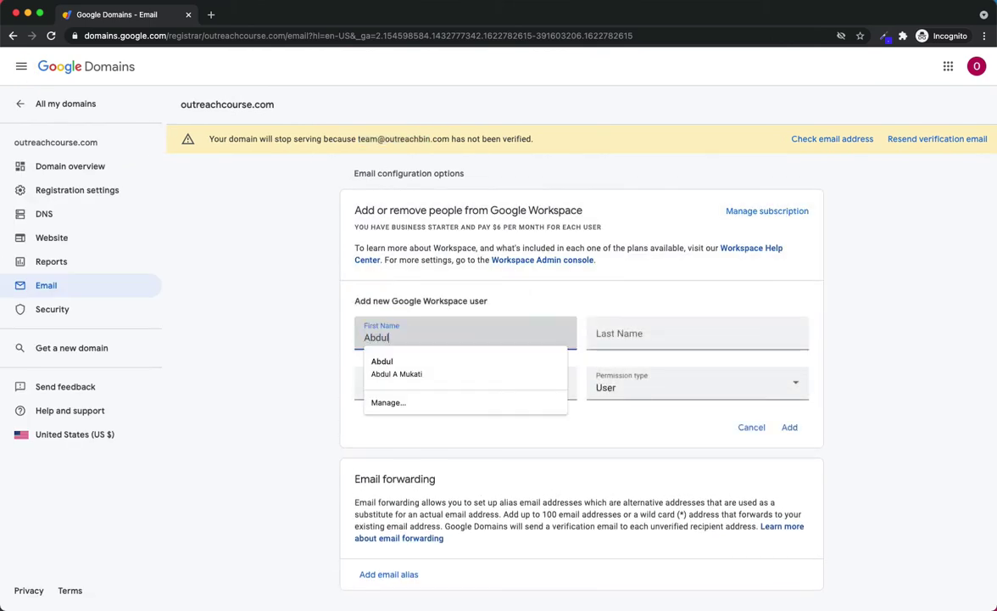
Step: Add a Workspace user with the person's name, suggested username and Admin permission, then enter their current email
key("Tab")
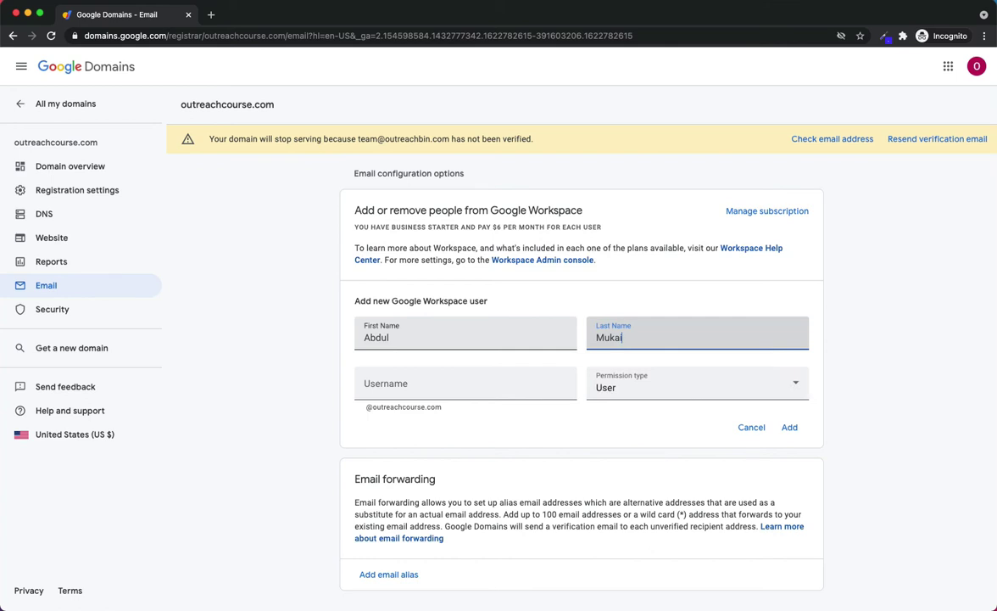
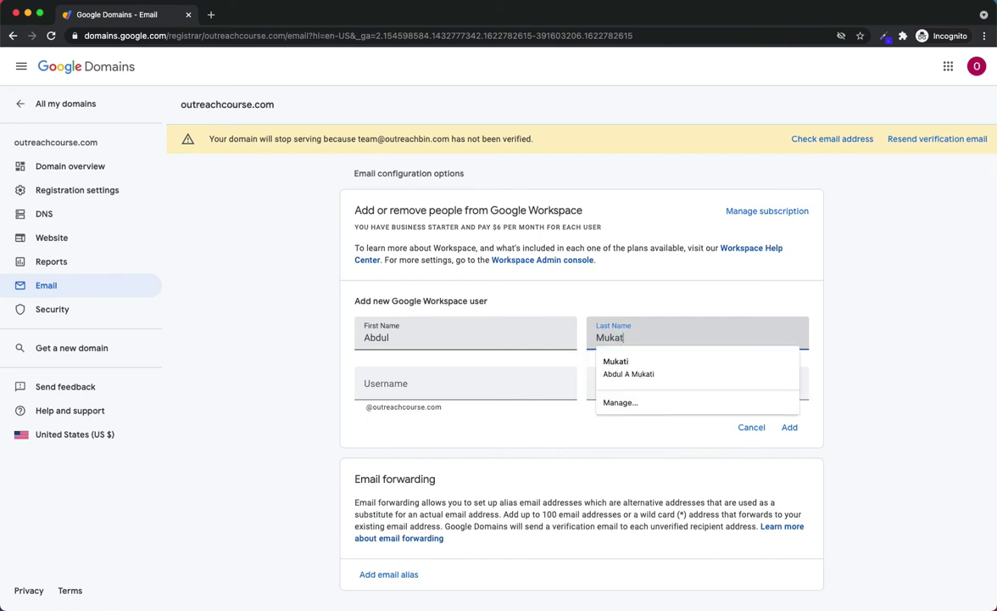
key("Tab")
left_click(463, 411)
left_click(663, 392)
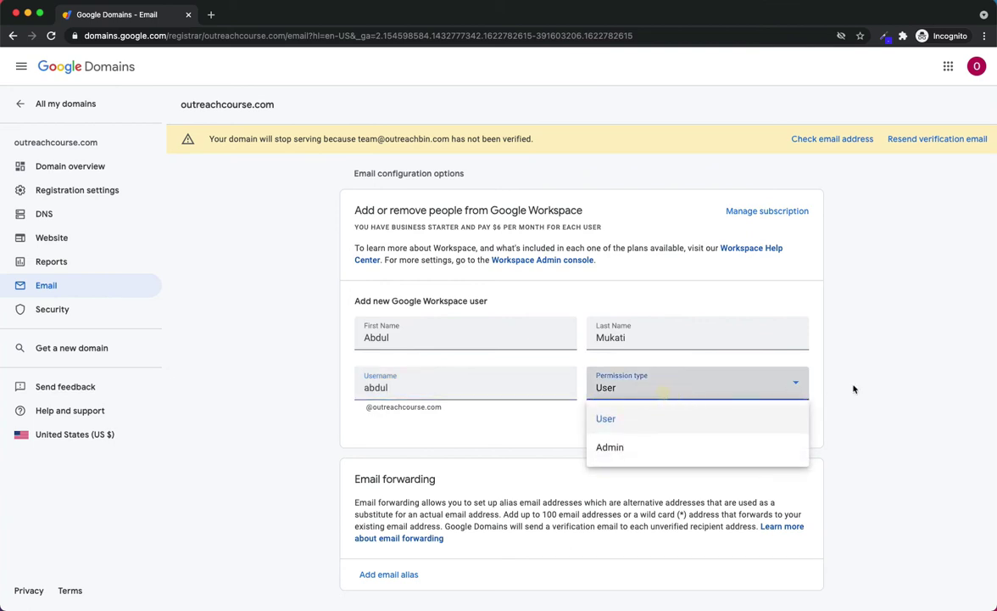
left_click(741, 454)
left_click(794, 428)
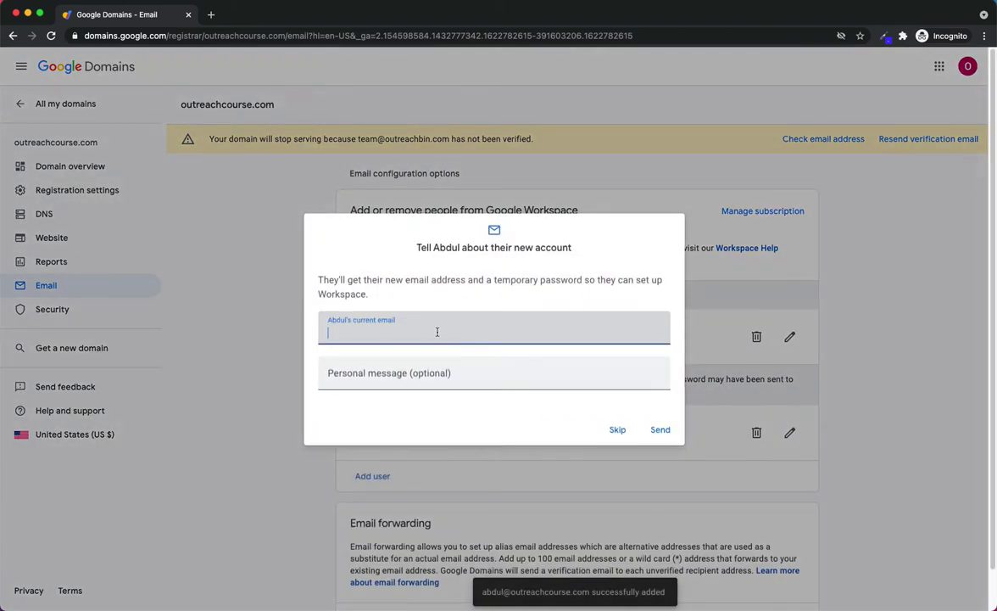
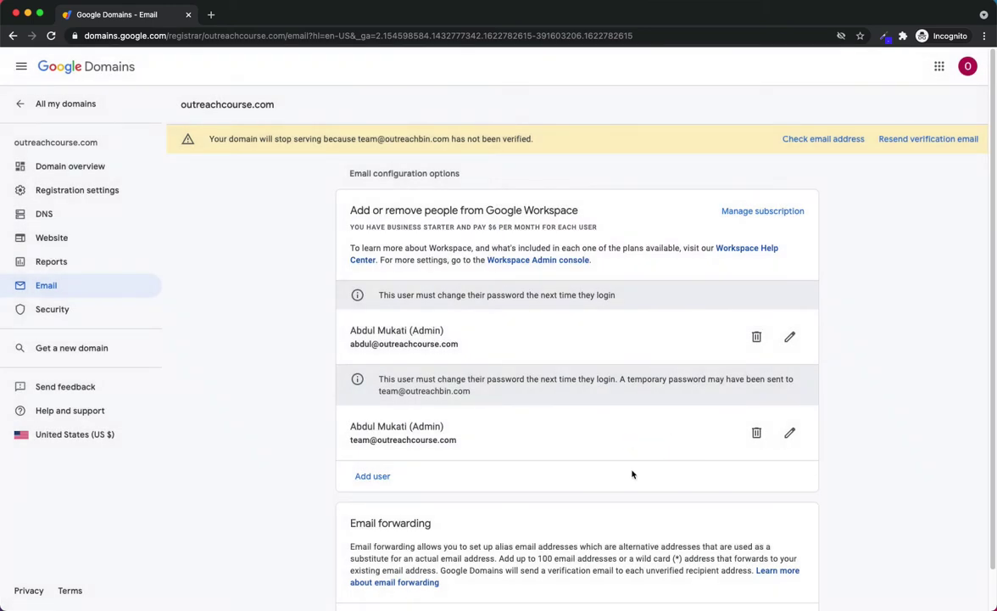
Step: Look over the new user's address, then view the subscription: Business Starter, 2 users at $12/month
triple_click(357, 341)
left_click(341, 448)
left_click(467, 440)
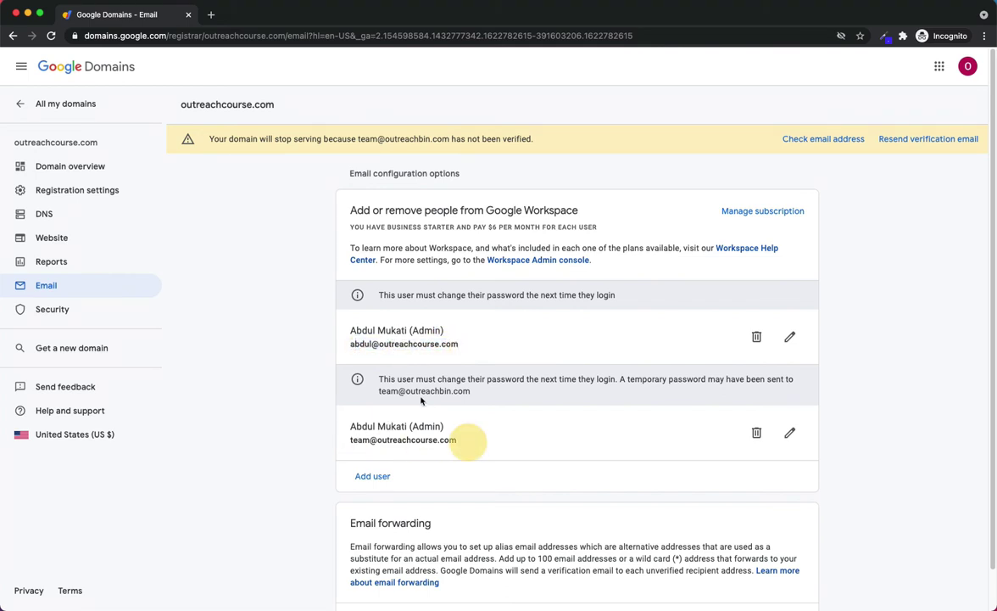
left_click_drag(373, 344, 474, 349)
scroll(519, 391, "down", 1)
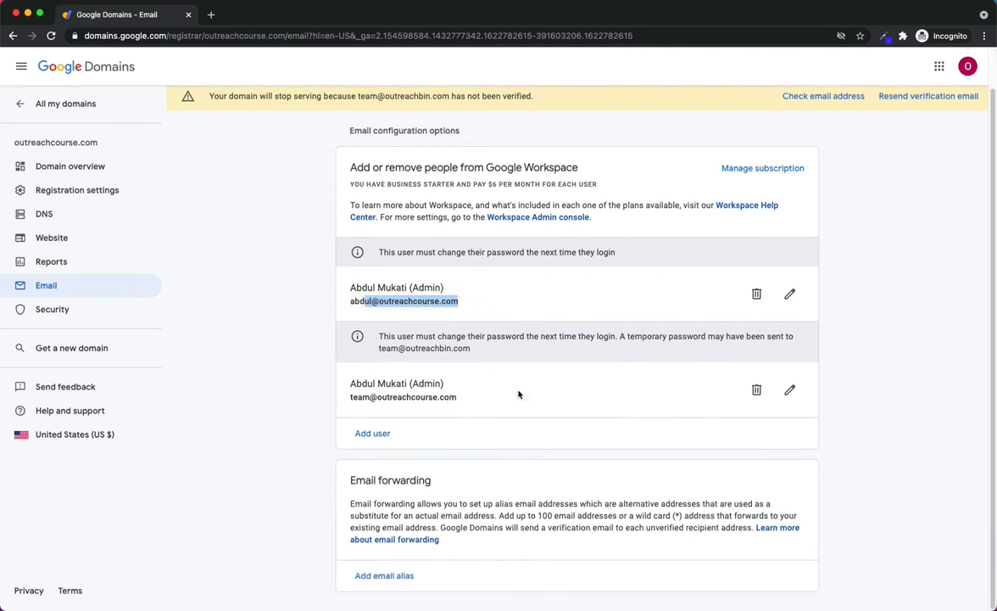
scroll(539, 410, "up", 1)
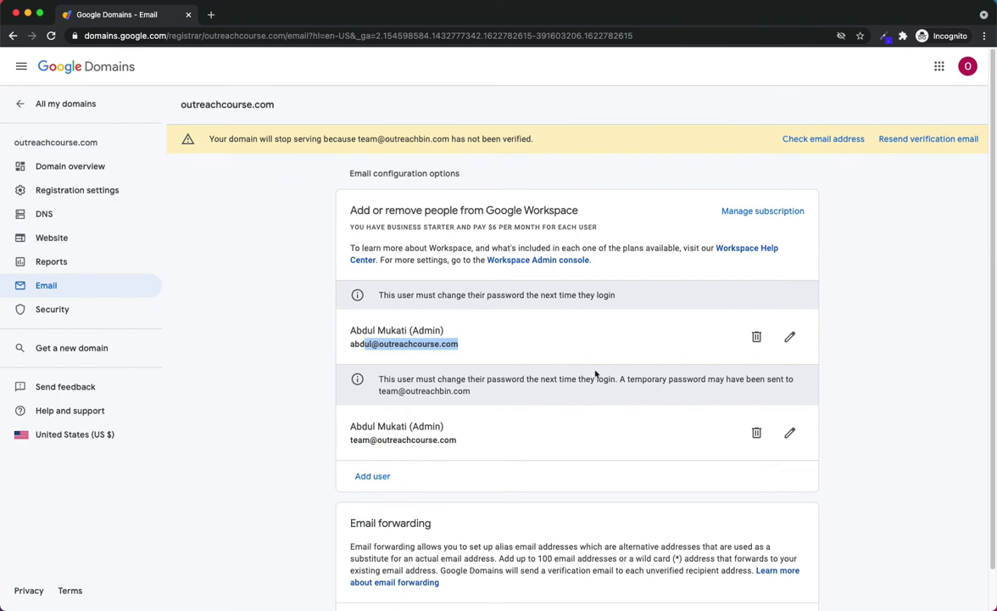
left_click(773, 223)
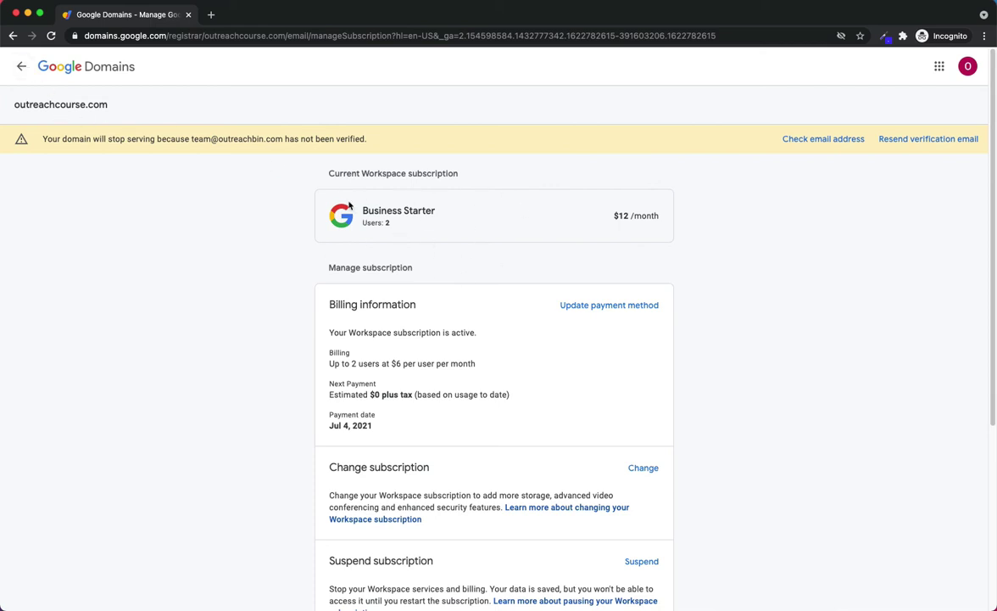
Step: Delete the newly added first user from the Email settings
left_click(21, 67)
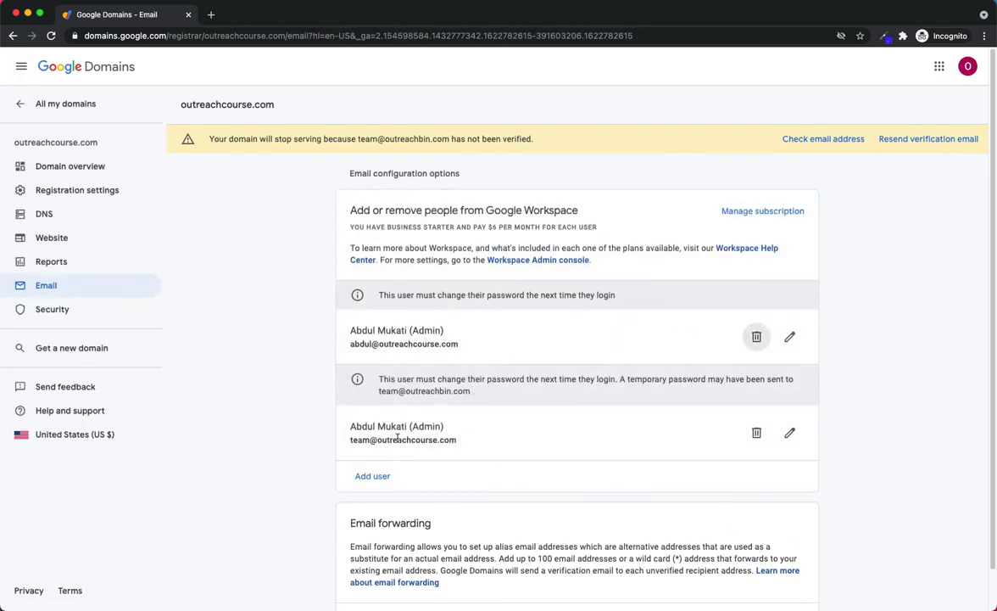
left_click_drag(354, 343, 439, 343)
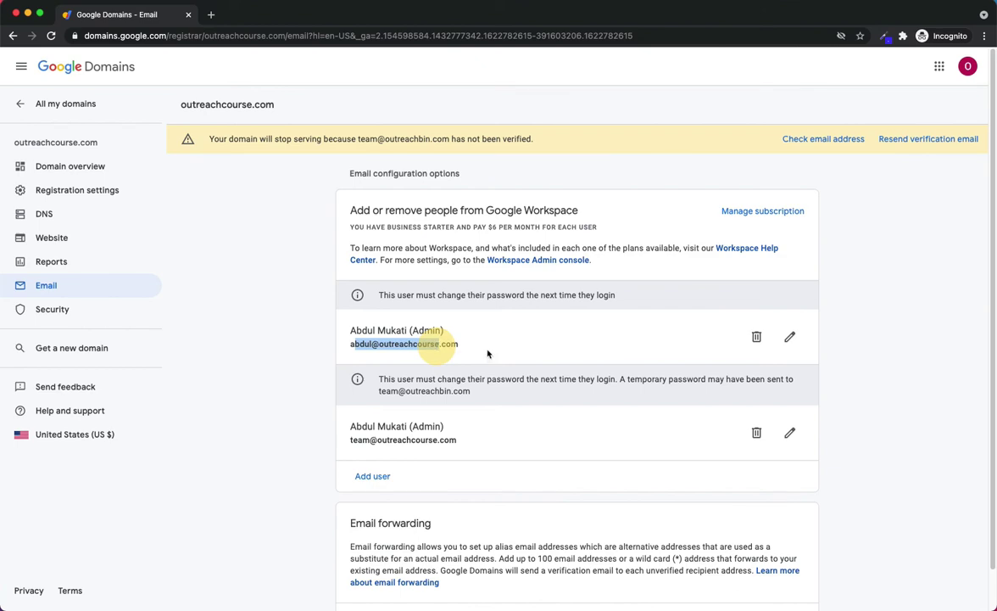
left_click(756, 336)
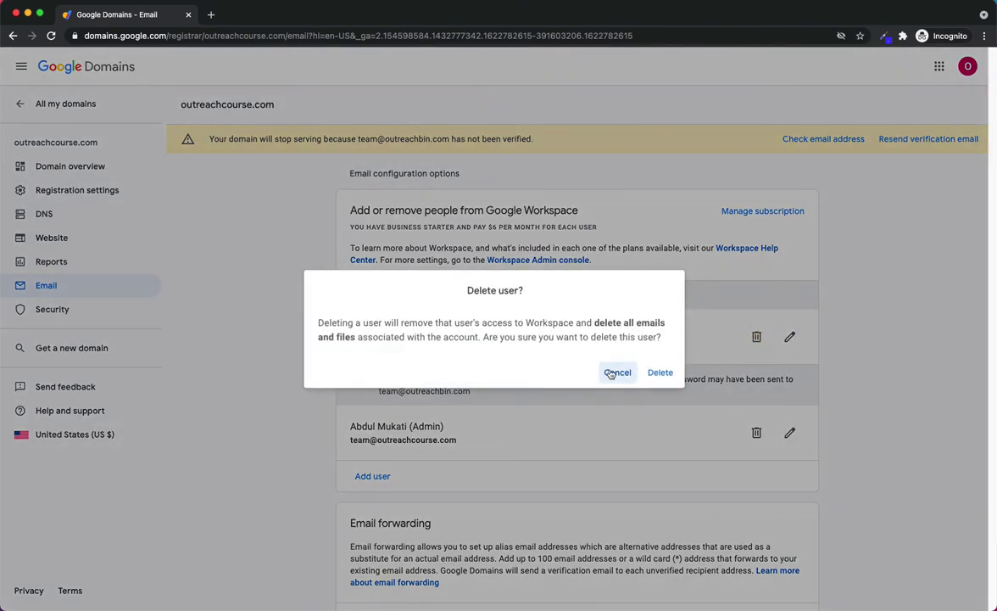
left_click(661, 372)
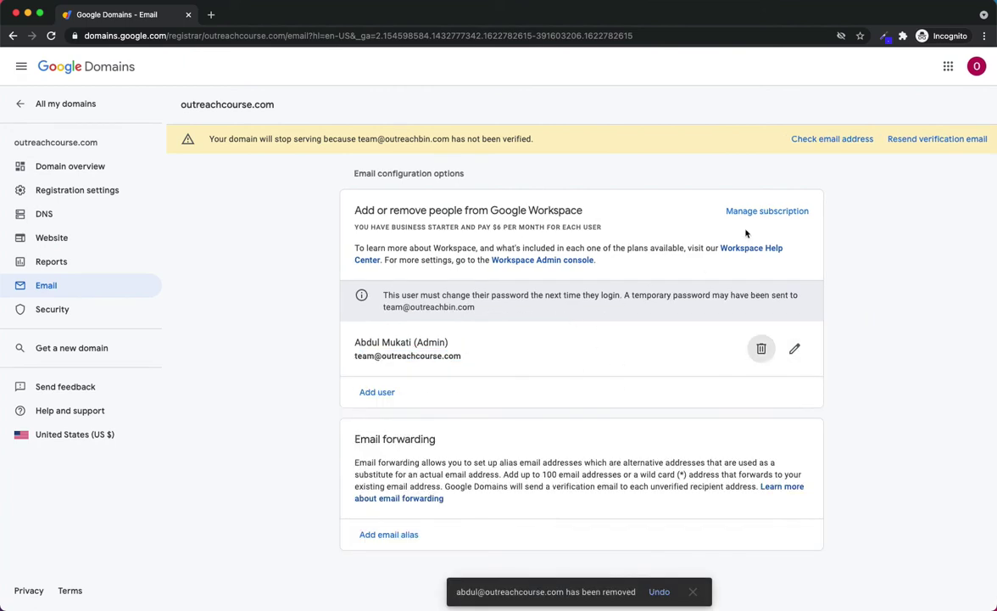
Step: Confirm the subscription now shows Business Starter with 1 user at $6/month
left_click(750, 214)
left_click_drag(388, 221, 687, 211)
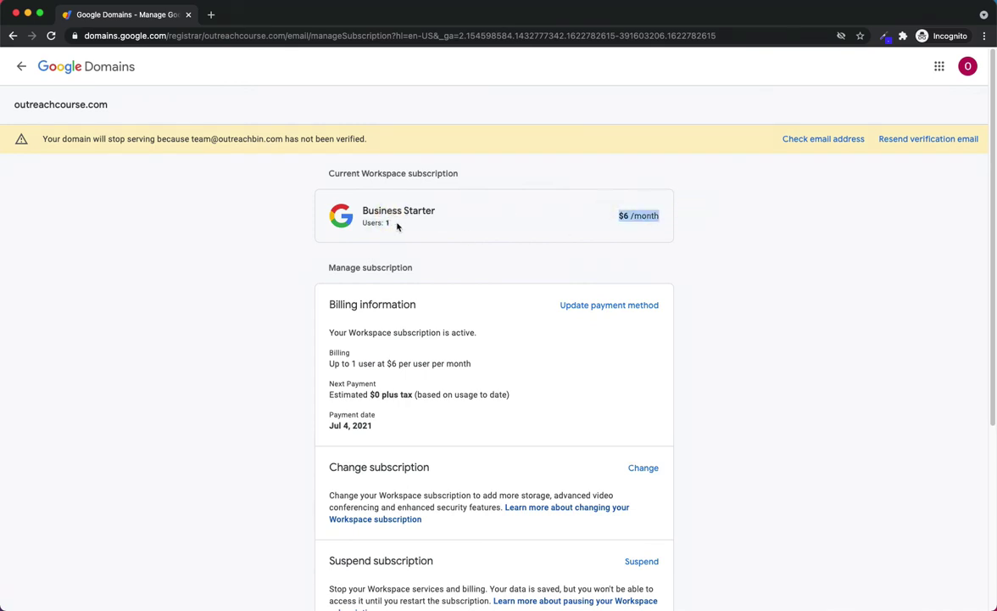
left_click_drag(396, 226, 323, 210)
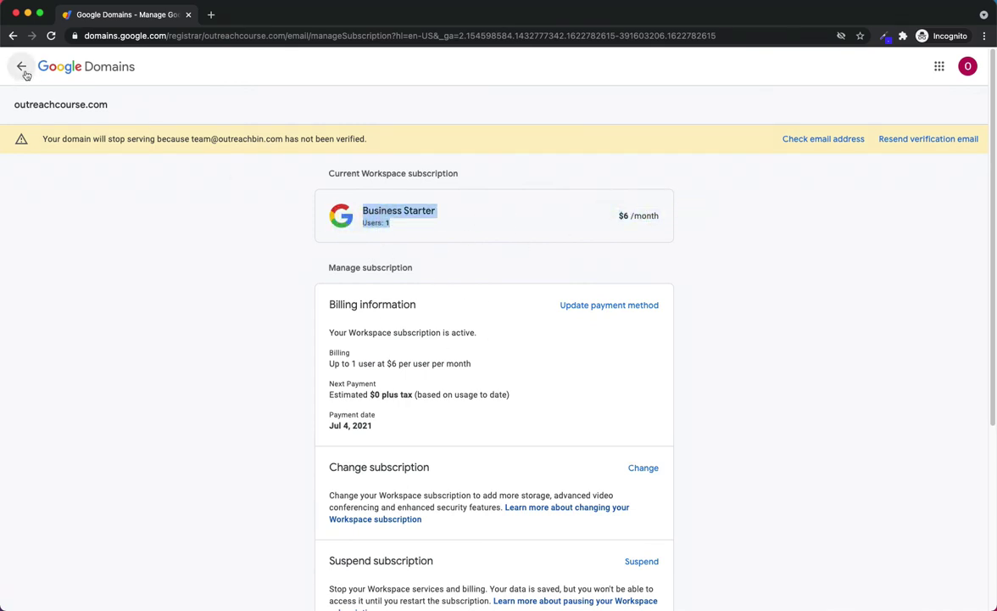
left_click(22, 68)
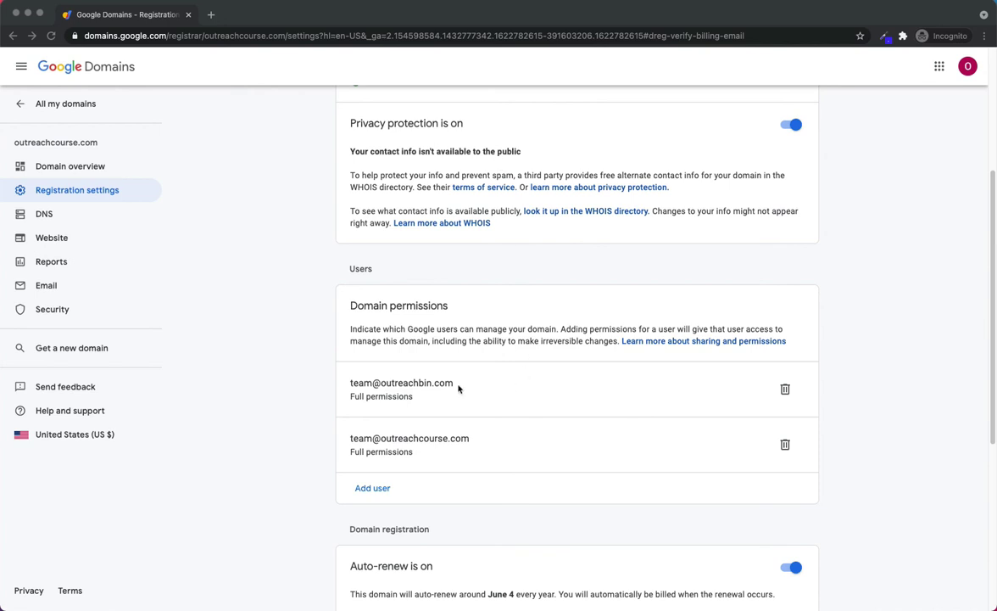
Step: Review the registration settings and permissions, then view outreachcourse.com's DNS page
scroll(537, 429, "down", 2)
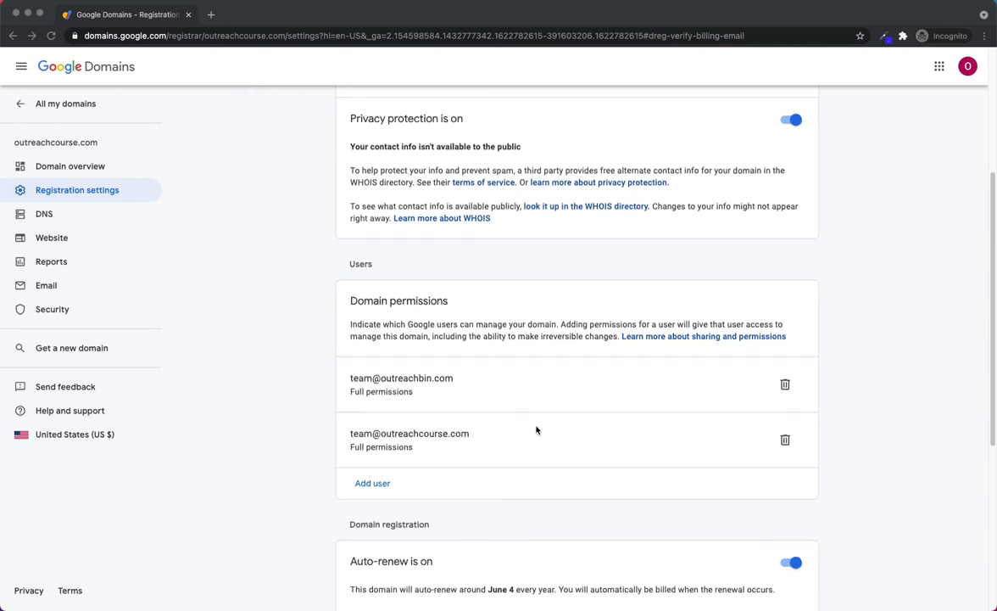
scroll(374, 365, "down", 3)
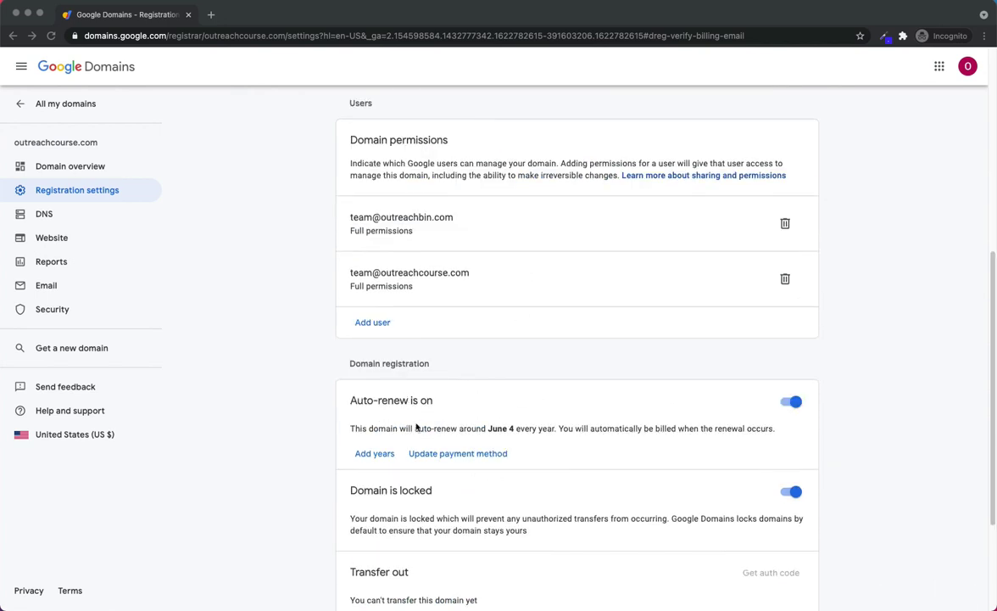
scroll(383, 392, "down", 3)
scroll(538, 457, "down", 1)
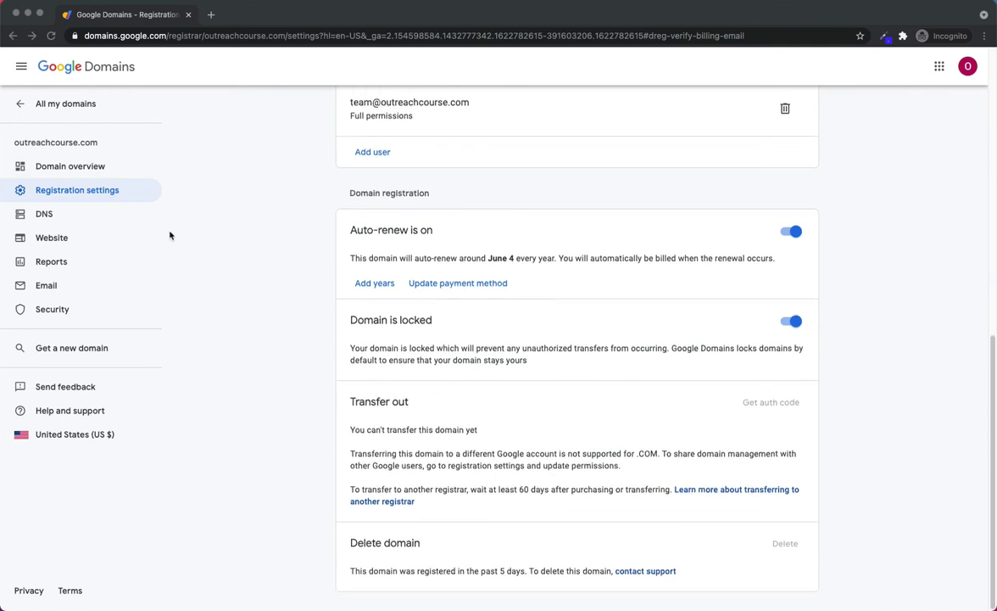
left_click(46, 215)
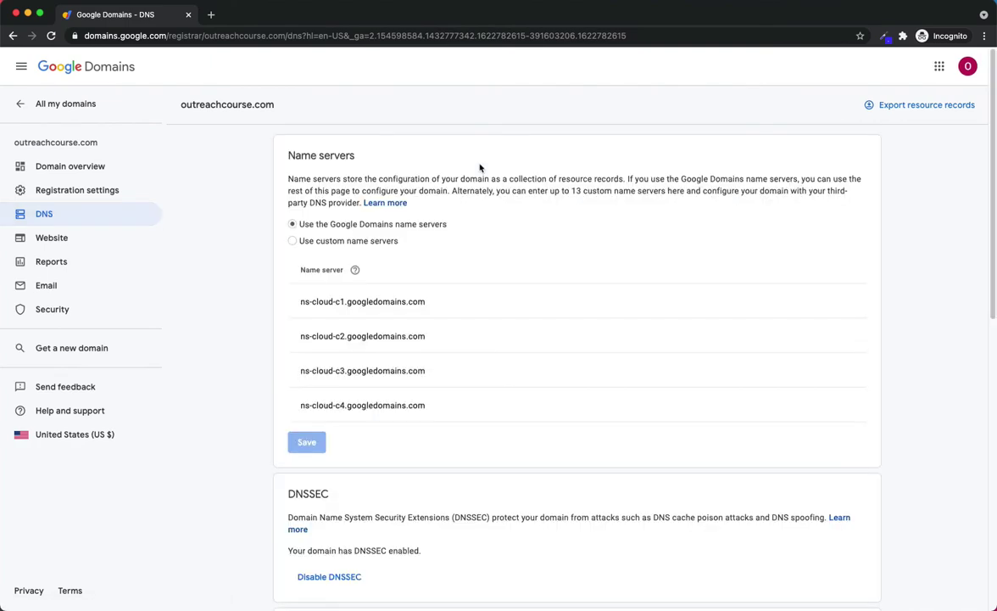
Step: Review the DNS name servers, then edit the remaining Admin Workspace user in Email settings
scroll(474, 289, "down", 3)
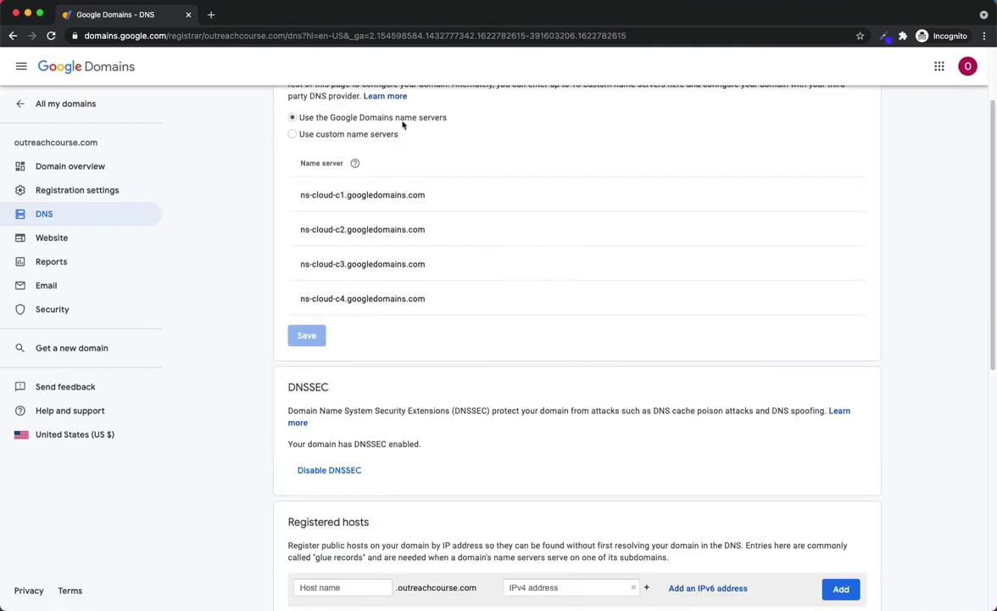
scroll(475, 195, "down", 4)
scroll(500, 229, "down", 8)
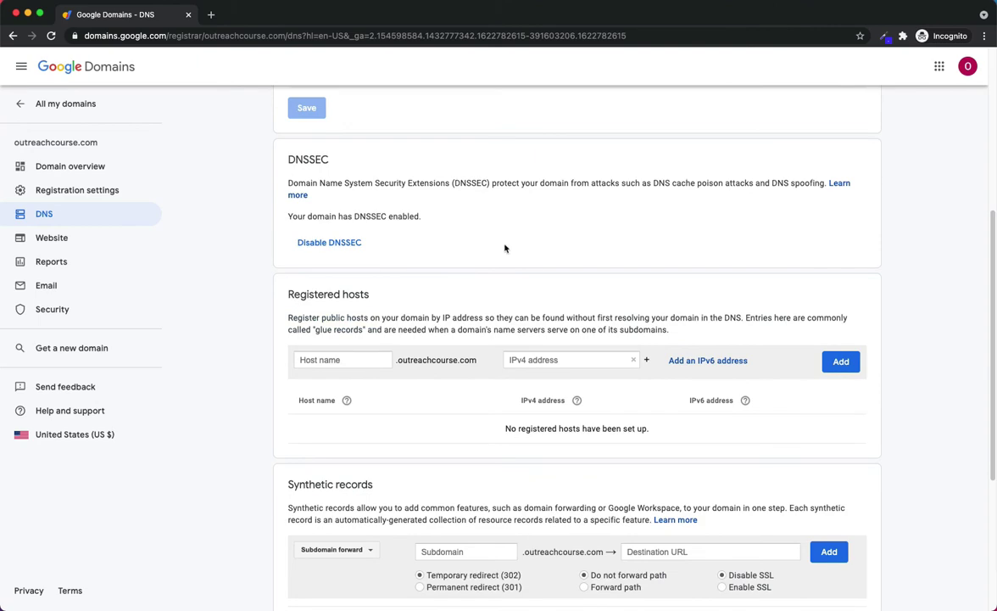
scroll(521, 286, "up", 15)
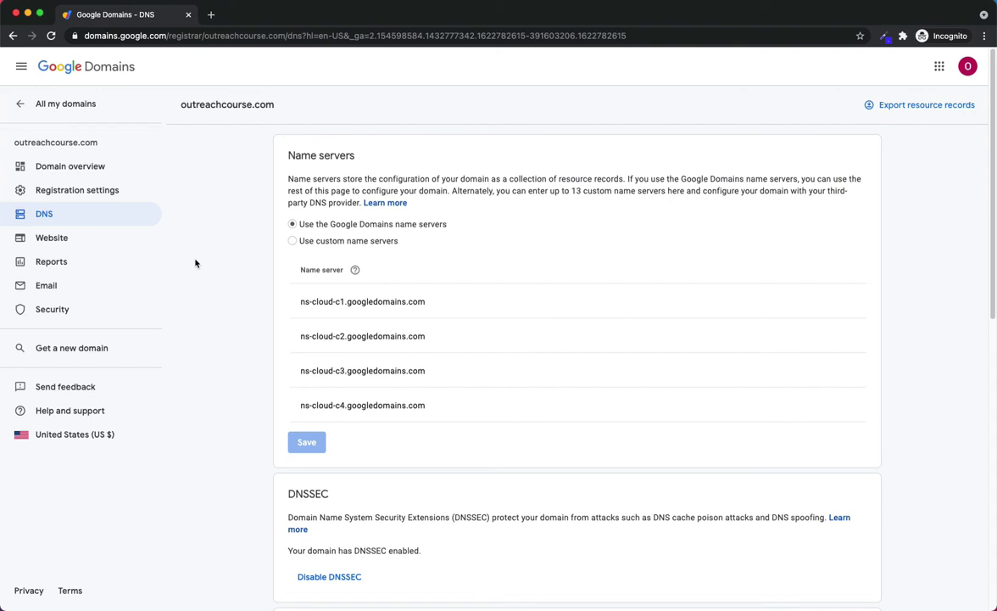
left_click(62, 291)
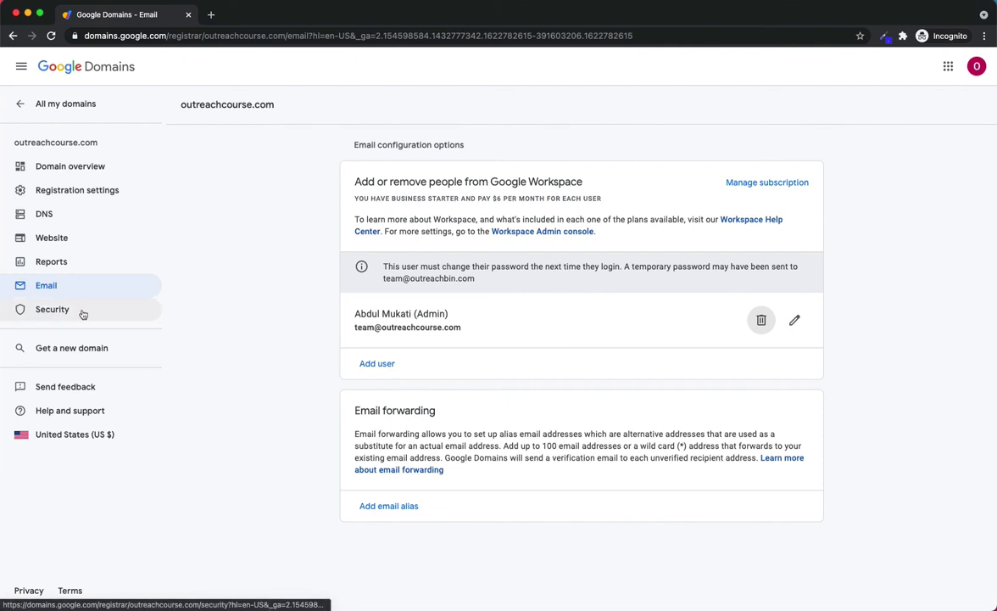
left_click(794, 320)
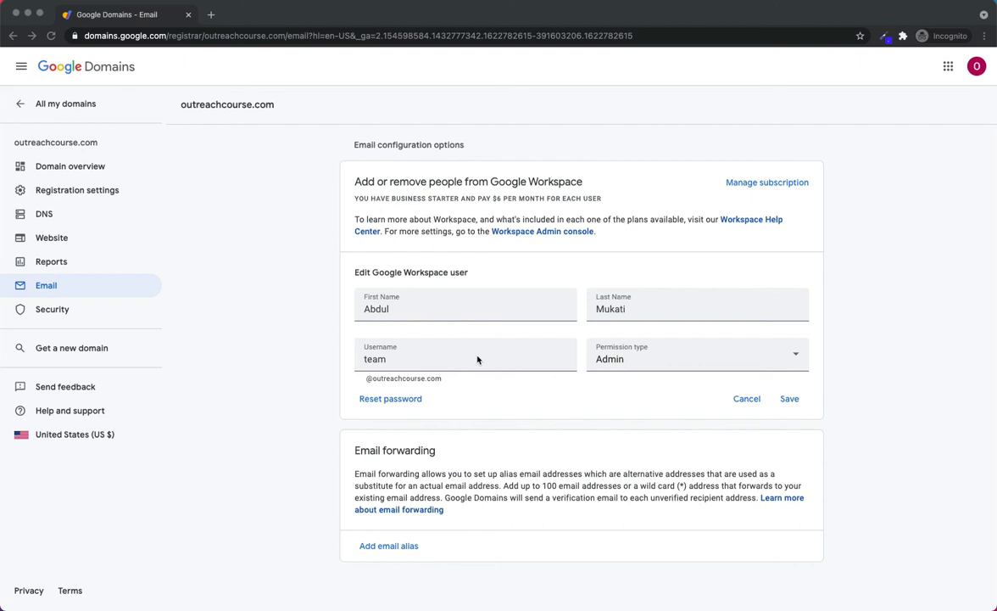
Step: Reset the Admin Workspace user's password, bringing up the new account's welcome page
left_click(416, 399)
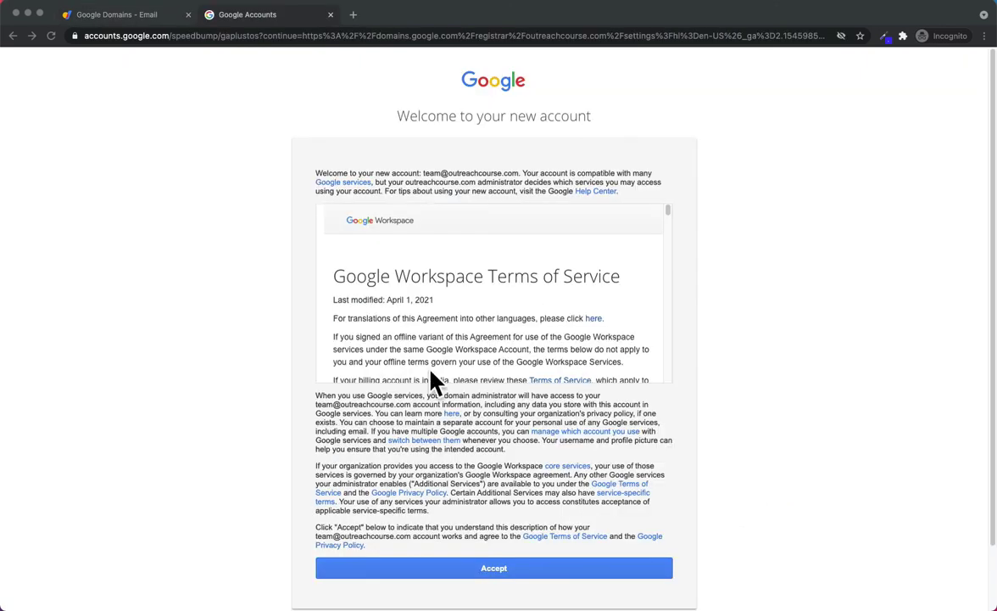
Step: Accept the Google Workspace Terms of Service on the new account's welcome page
scroll(478, 439, "down", 1)
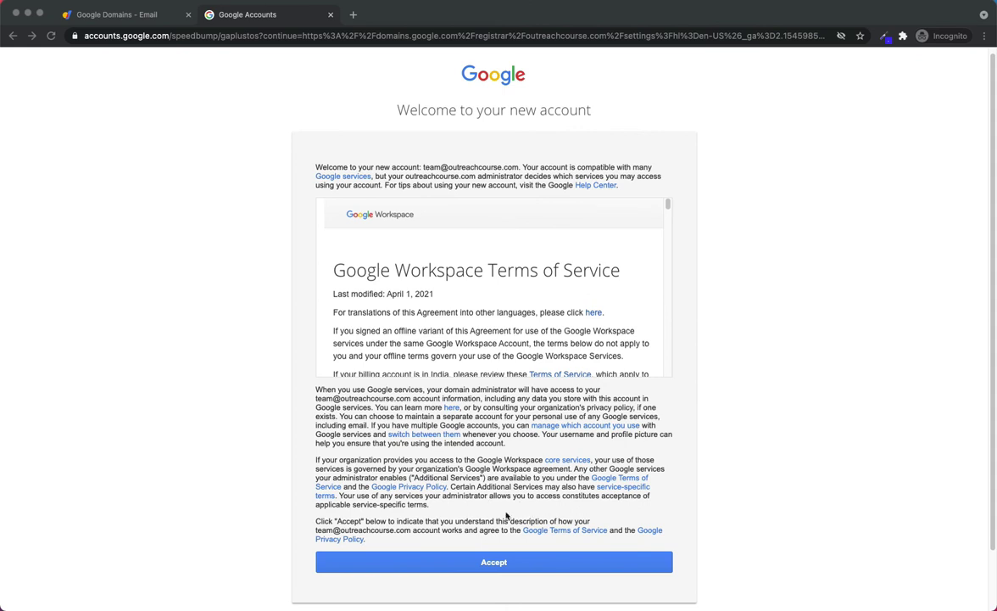
left_click(528, 565)
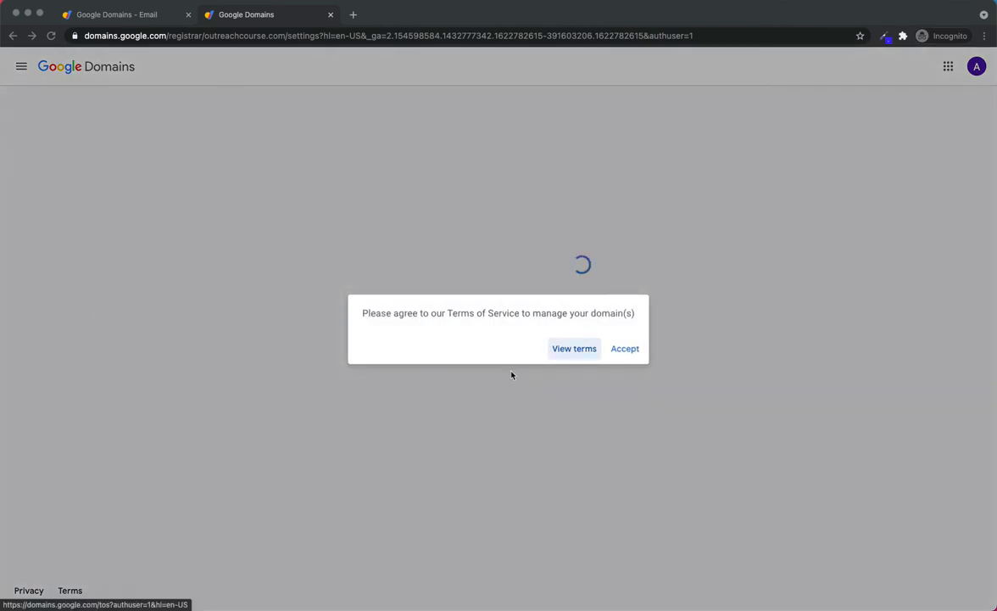
Step: Agree to the Google Domains Terms of Service and launch Gmail for the new Workspace account
left_click(625, 352)
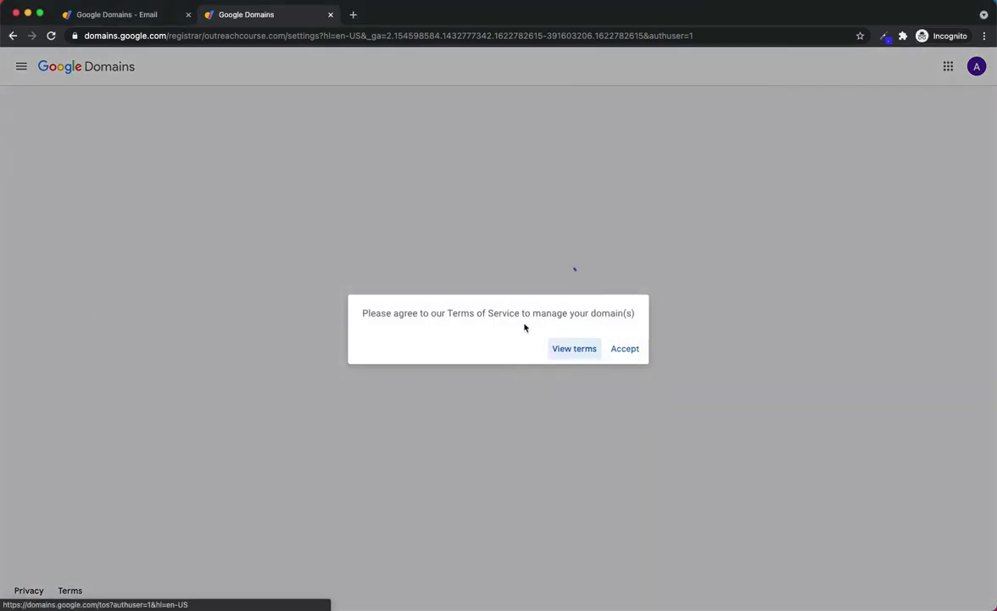
left_click(625, 352)
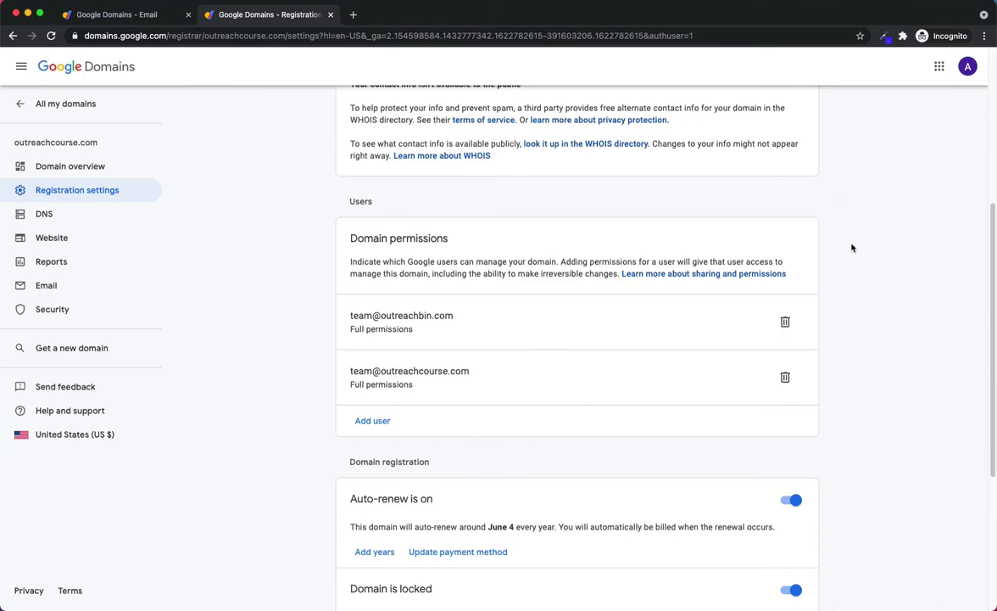
left_click(940, 66)
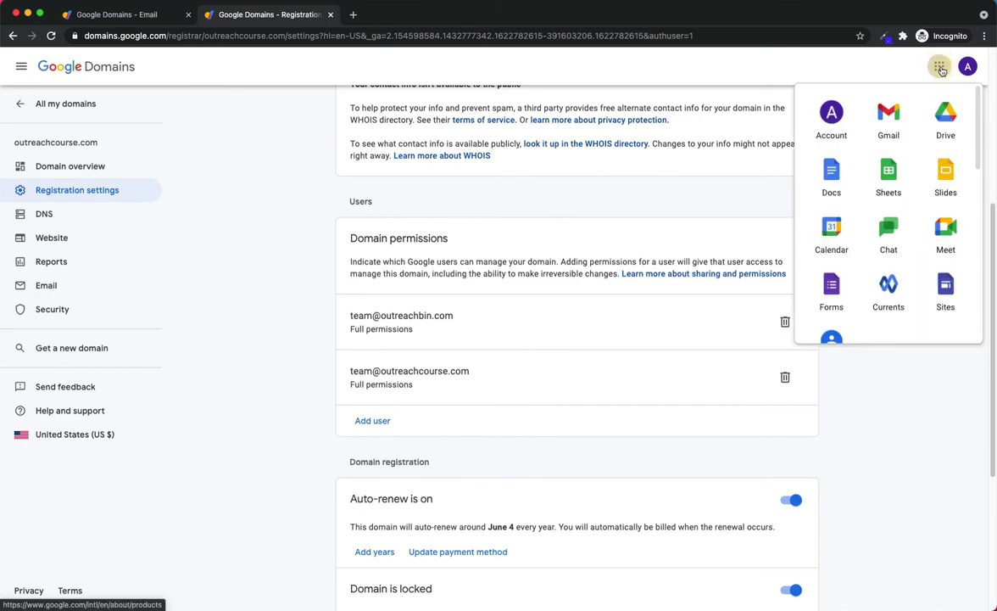
left_click(880, 117)
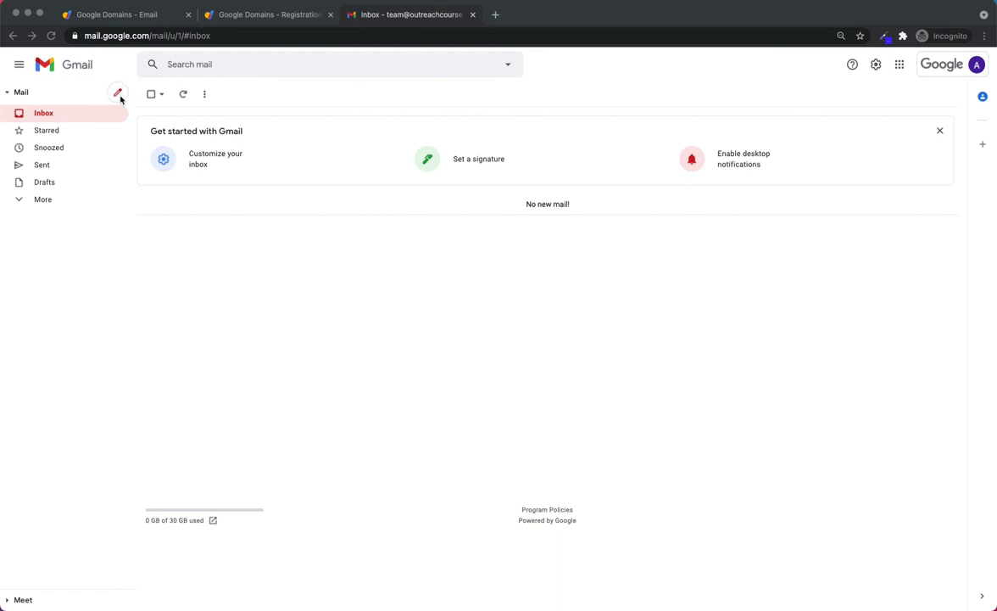
Step: Start a new email to the suggested outreachbin.com contact with subject 'Testing this out'
left_click(119, 95)
left_click(120, 97)
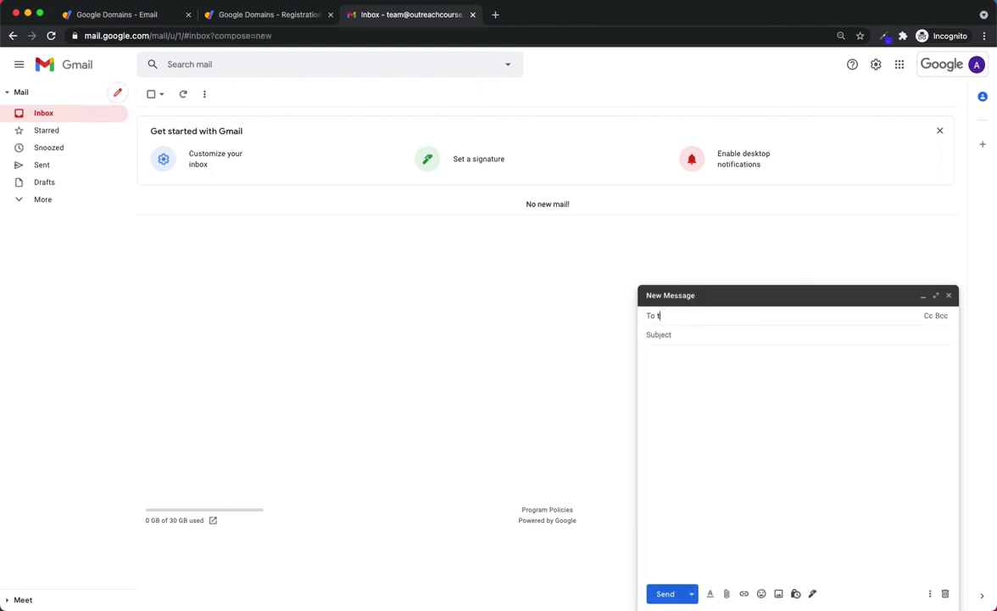
left_click(768, 334)
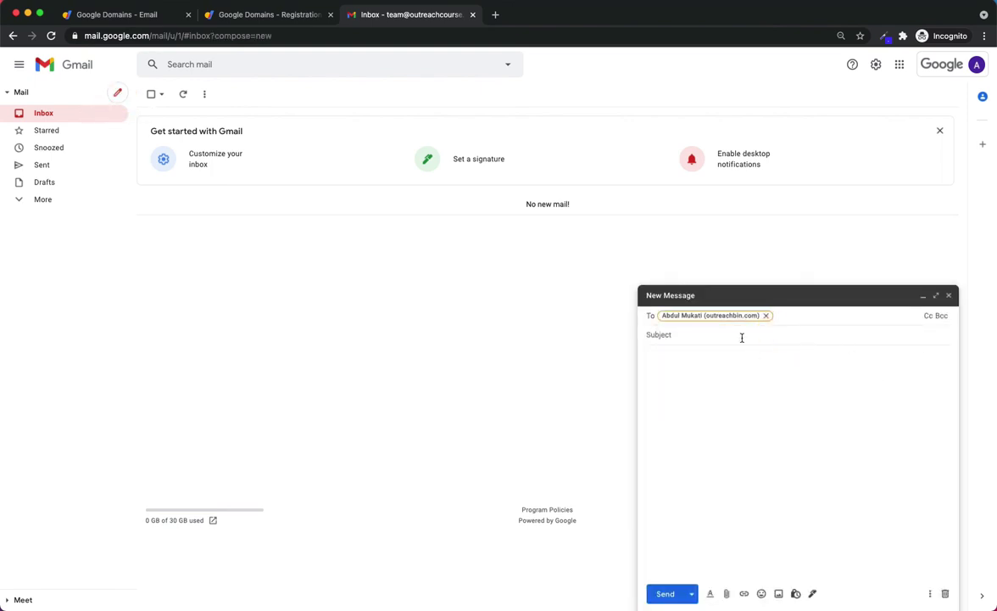
left_click(742, 338)
type("Testi")
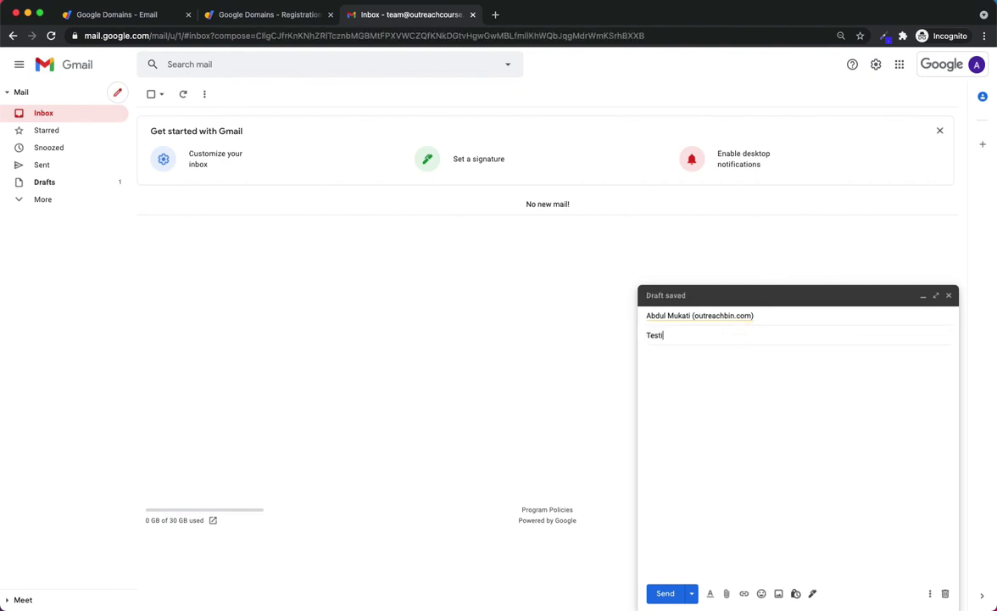
type("ng this out")
key("Tab")
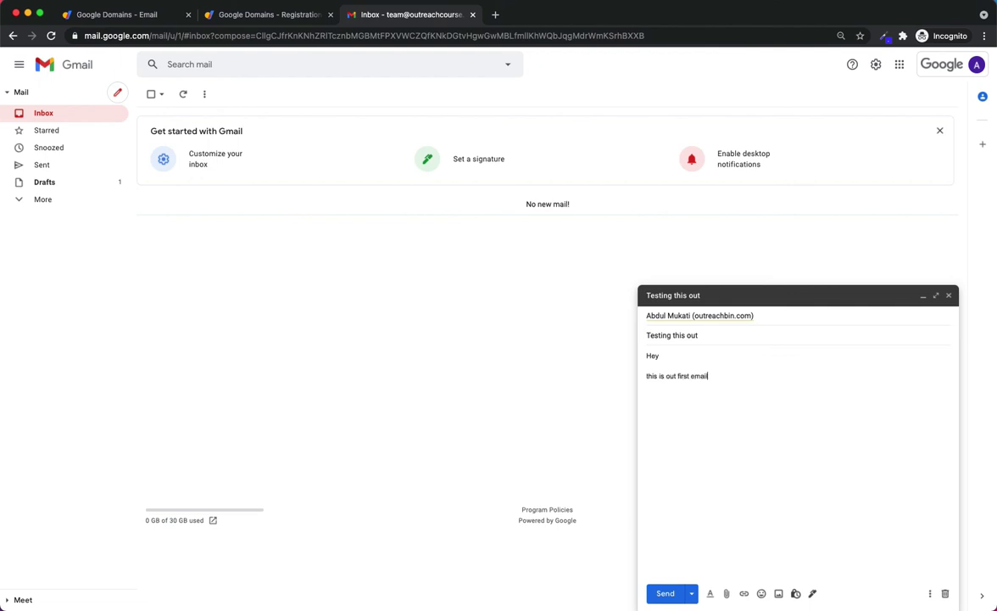
Step: Capitalize 'This' in the body, send the email, and verify it in Sent
left_click(647, 375)
key("Delete")
type("T")
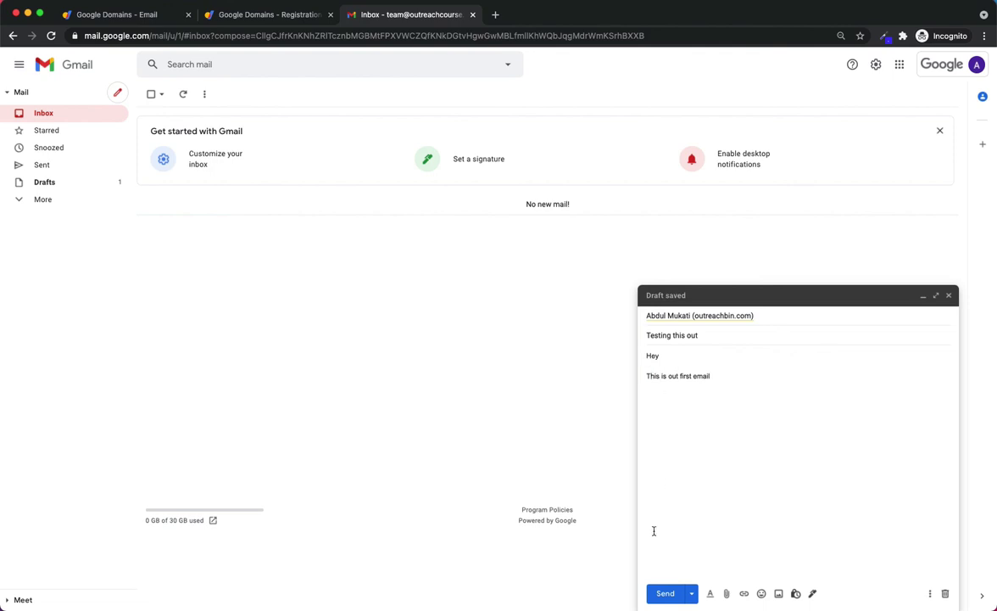
left_click(668, 593)
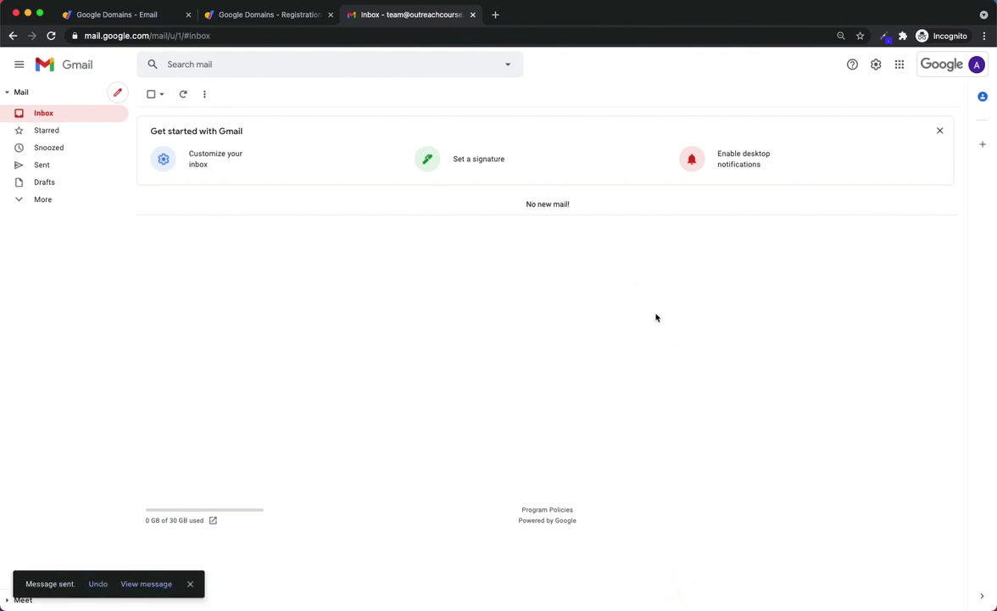
left_click(60, 165)
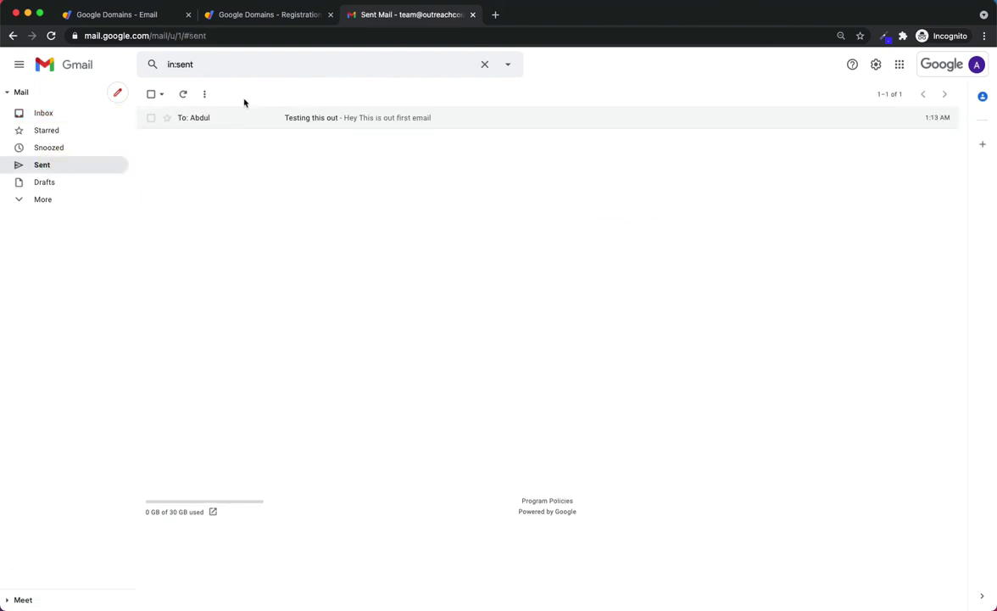
left_click(61, 119)
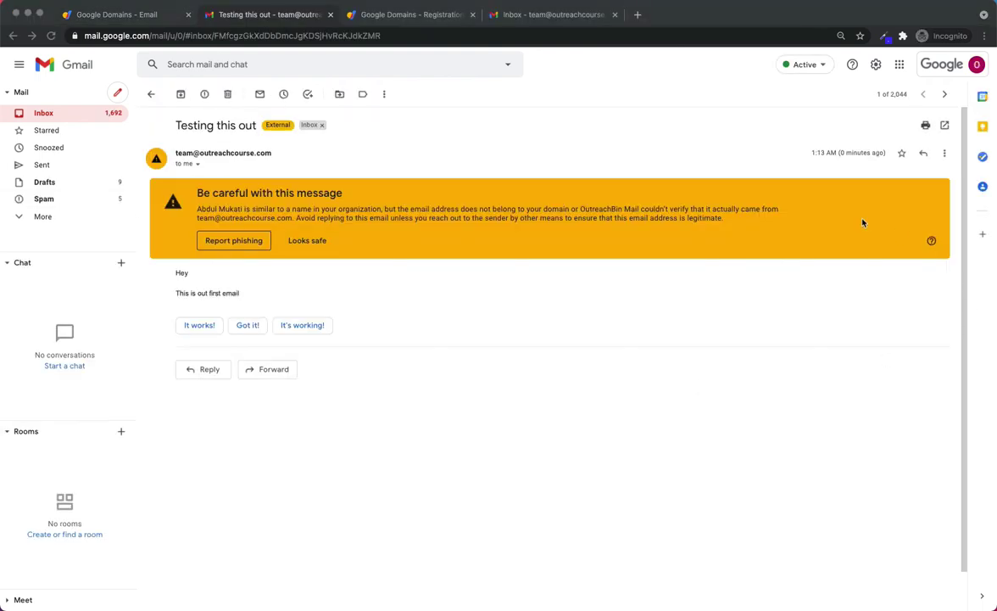
Step: Verify the received 'Testing this out' came from outreachcourse.com and mark it Looks safe
left_click(198, 166)
left_click(198, 166)
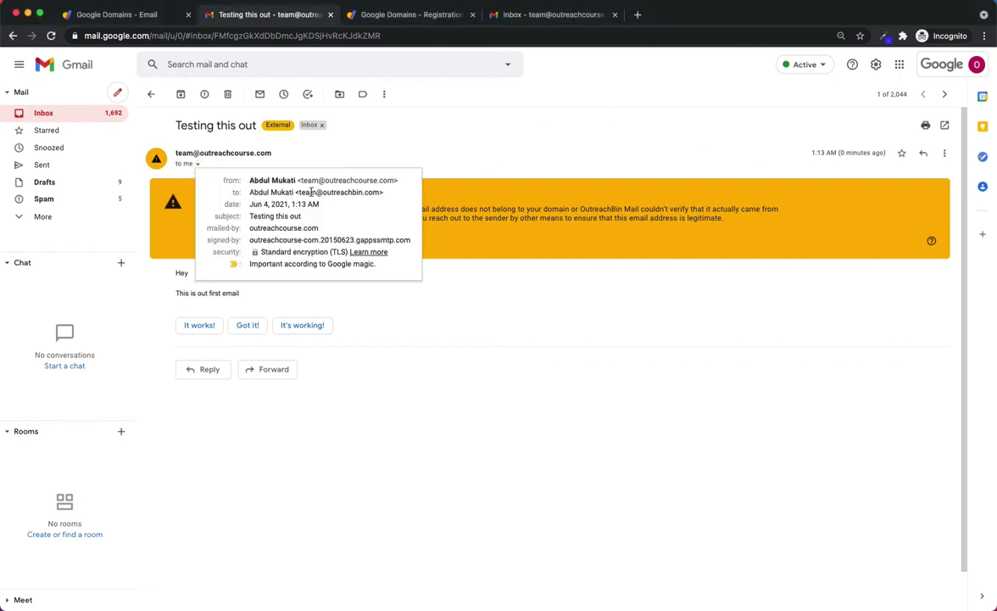
left_click_drag(325, 179, 392, 179)
left_click(451, 153)
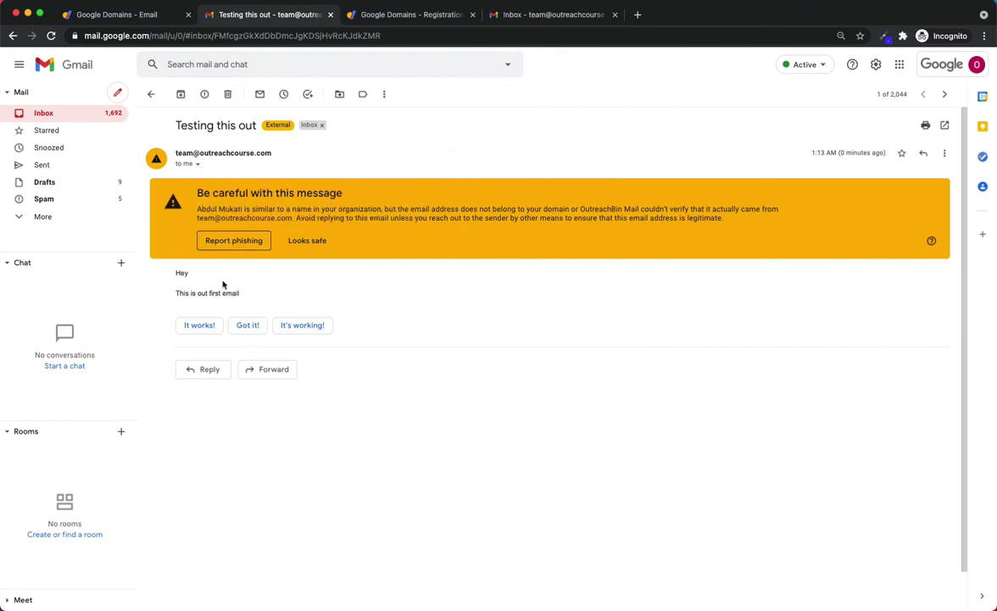
left_click_drag(252, 296, 200, 268)
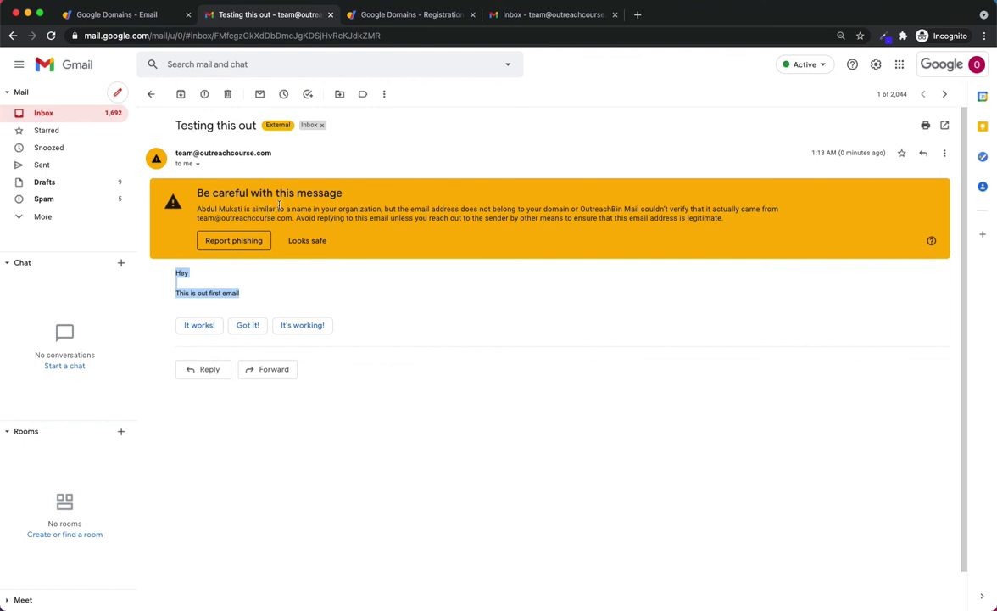
left_click(309, 241)
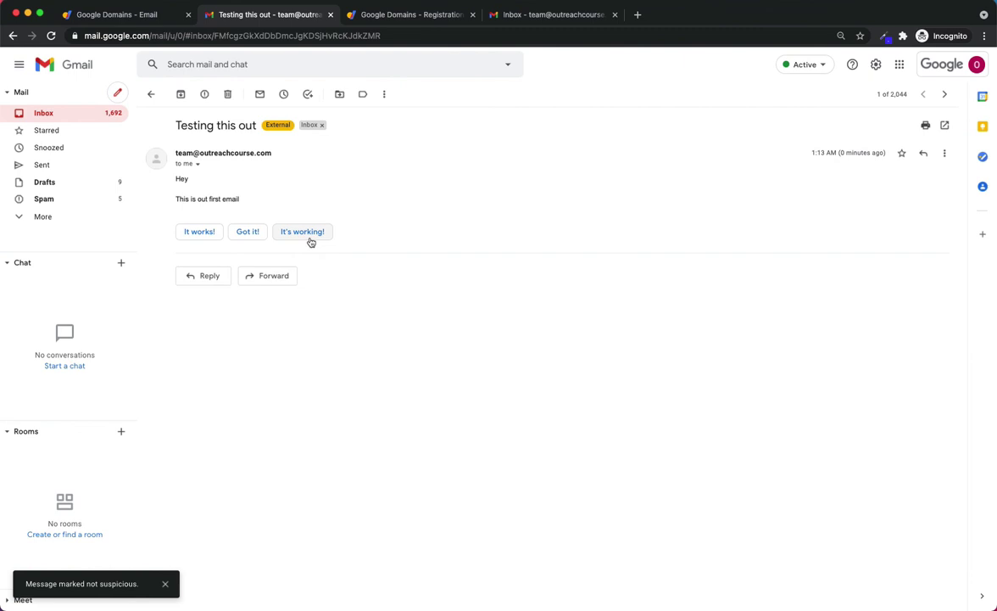